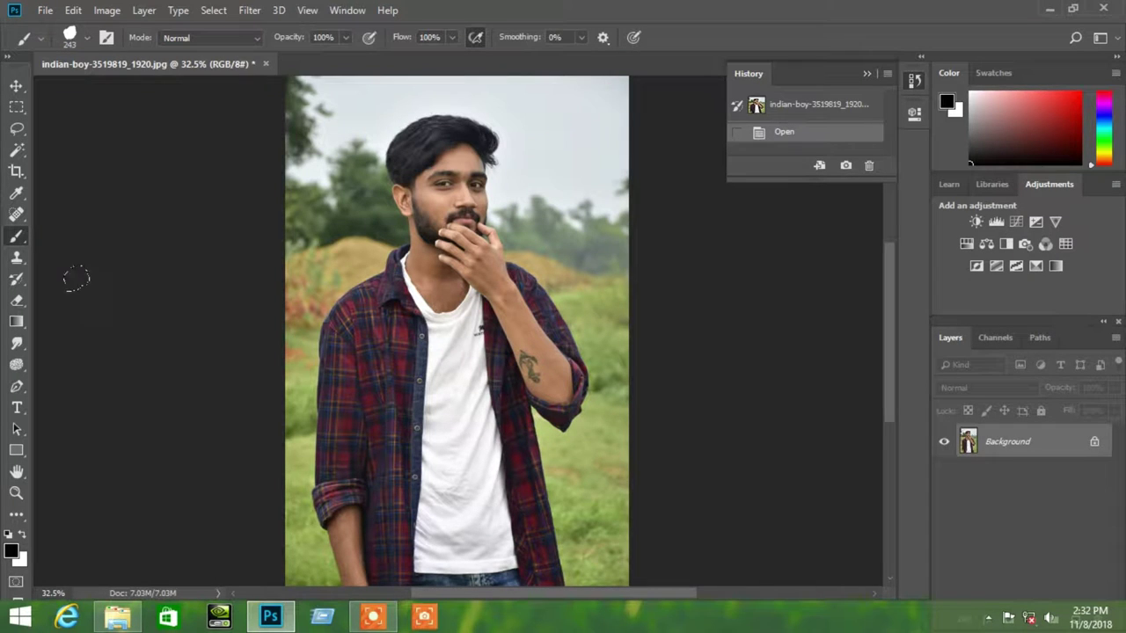
Step: Open the Image menu on the man's portrait to reach its Adjustments submenu
click(115, 10)
mouse_move(132, 53)
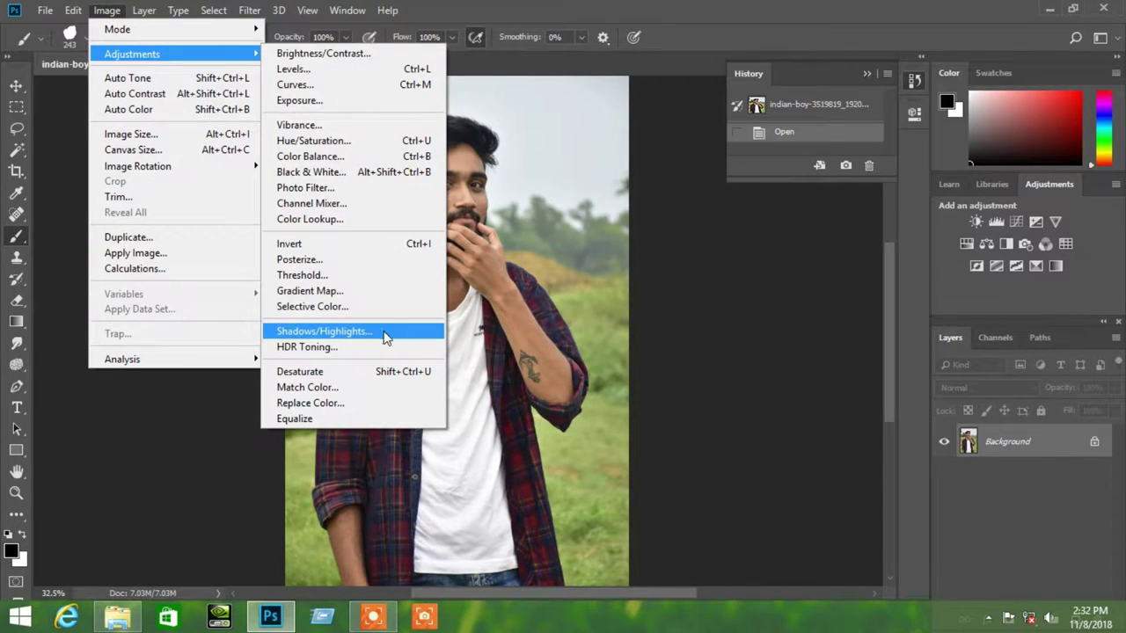
Step: Apply Shadows/Highlights with Shadows Amount about 39% and Highlights at 0%
click(382, 335)
mouse_move(547, 135)
mouse_down()
mouse_move(859, 307)
mouse_move(859, 243)
mouse_up()
mouse_move(813, 290)
mouse_down()
mouse_move(884, 292)
mouse_move(841, 302)
mouse_up()
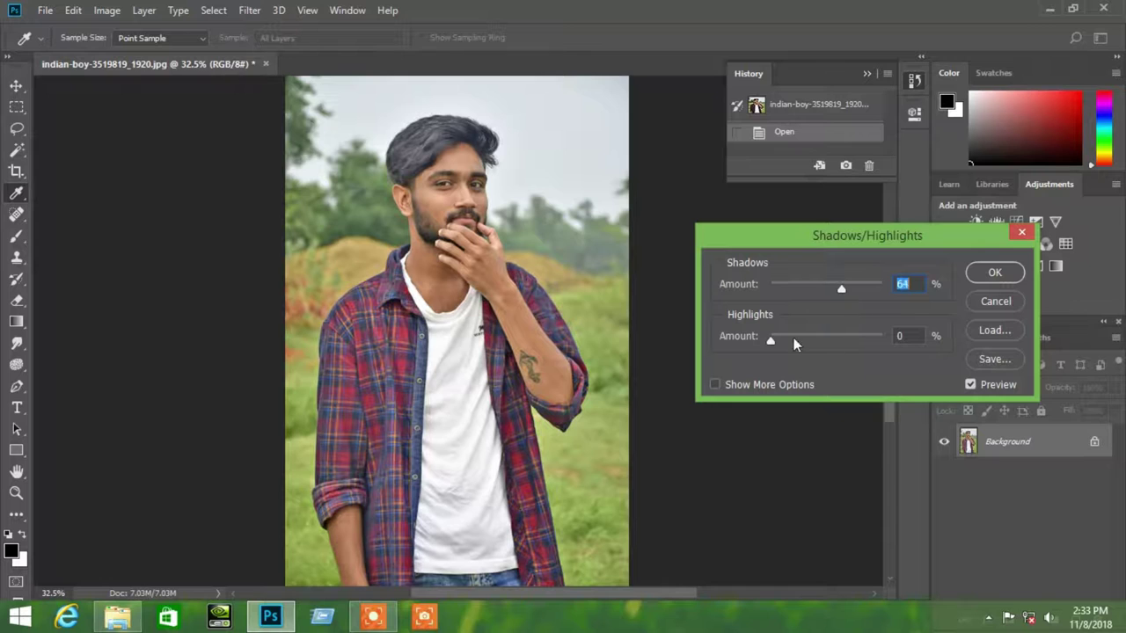
mouse_move(771, 341)
mouse_down()
mouse_move(879, 339)
mouse_move(662, 348)
mouse_up()
drag(847, 287, 809, 292)
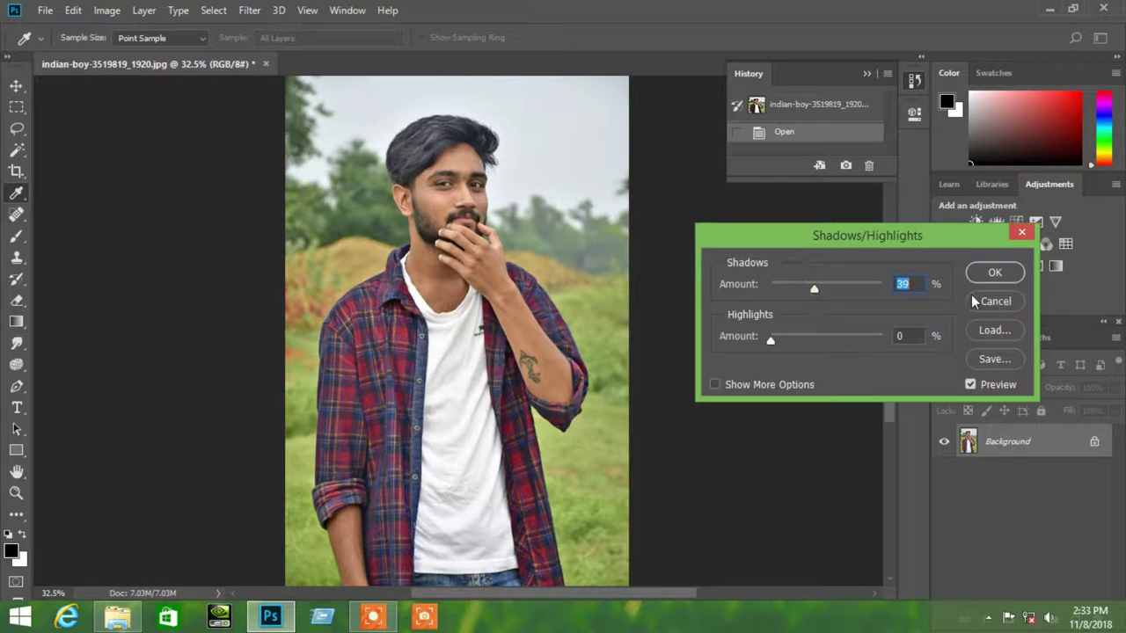
key(b)
click(994, 273)
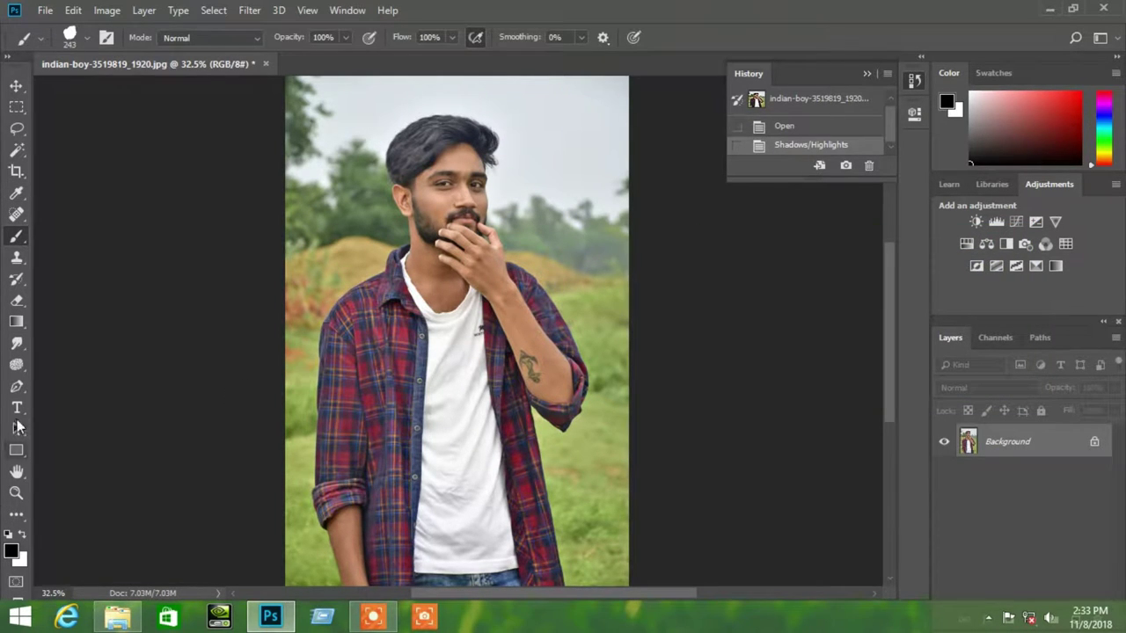
Step: With the Pen tool, zoom in and start the path up the forearm to the sleeve
click(16, 386)
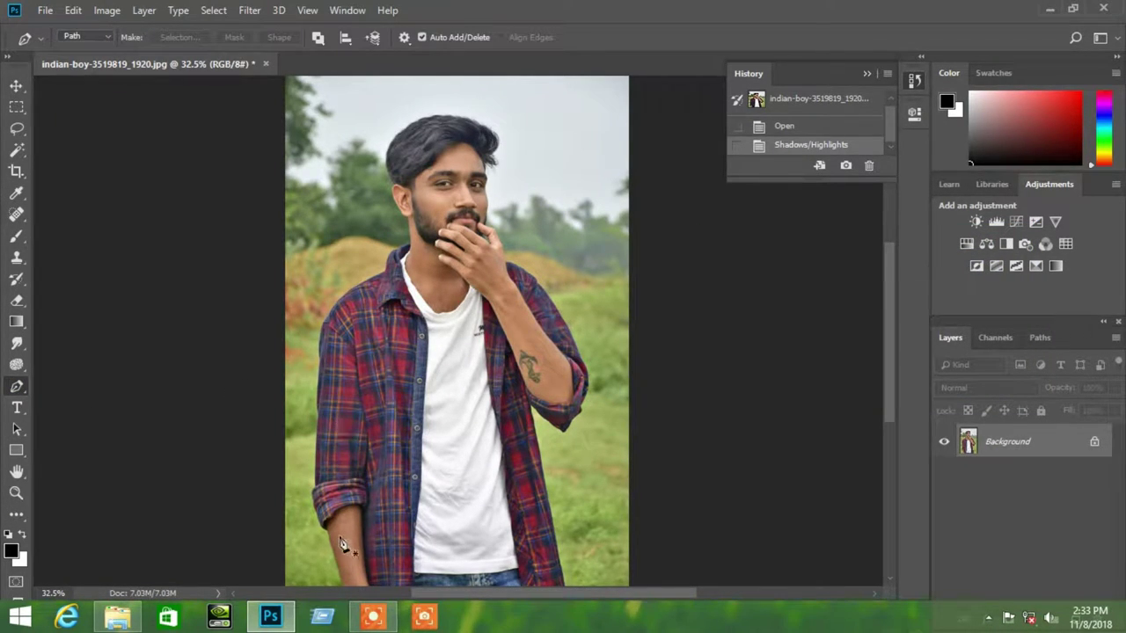
scroll(343, 544, up, 3)
scroll(329, 548, up, 3)
scroll(329, 485, up, 2)
scroll(361, 510, up, 2)
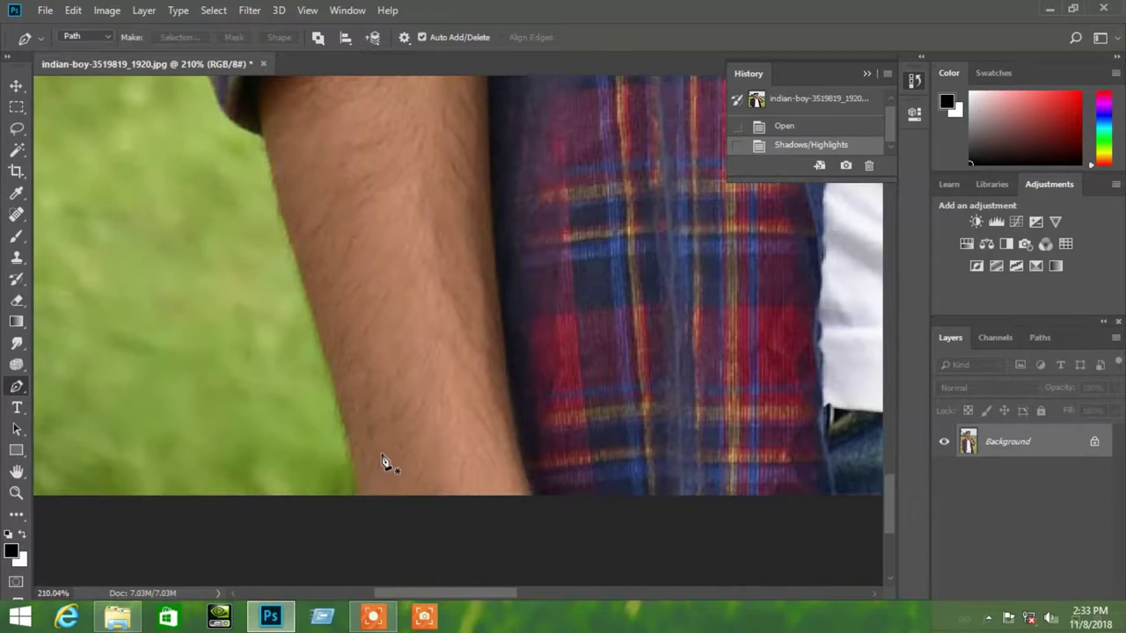
scroll(374, 519, up, 1)
click(354, 560)
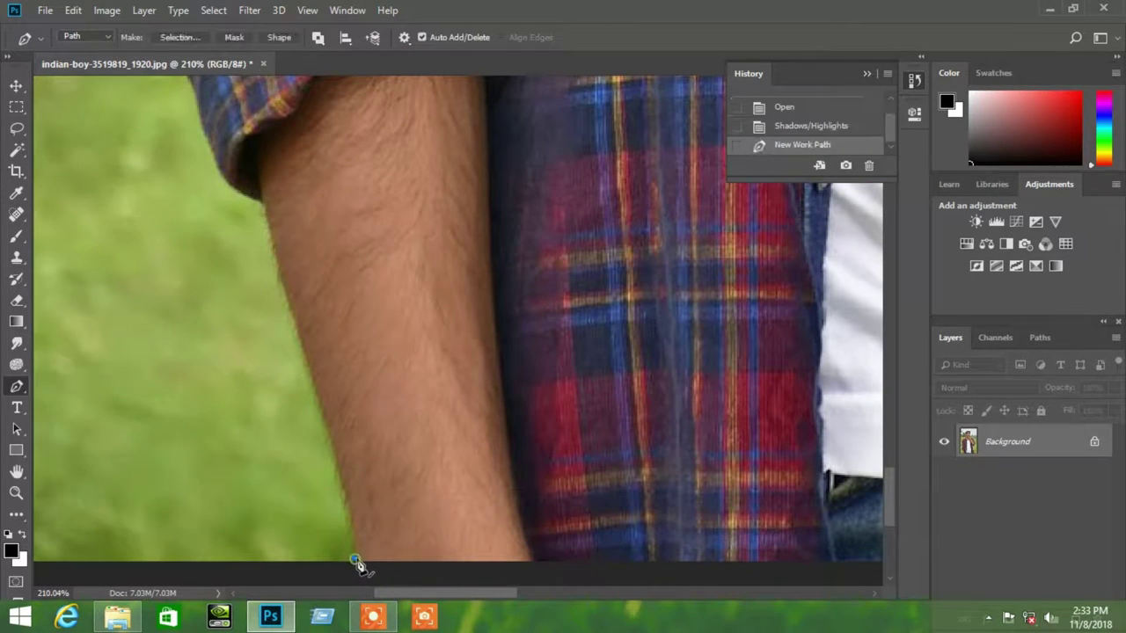
click(291, 316)
click(325, 427)
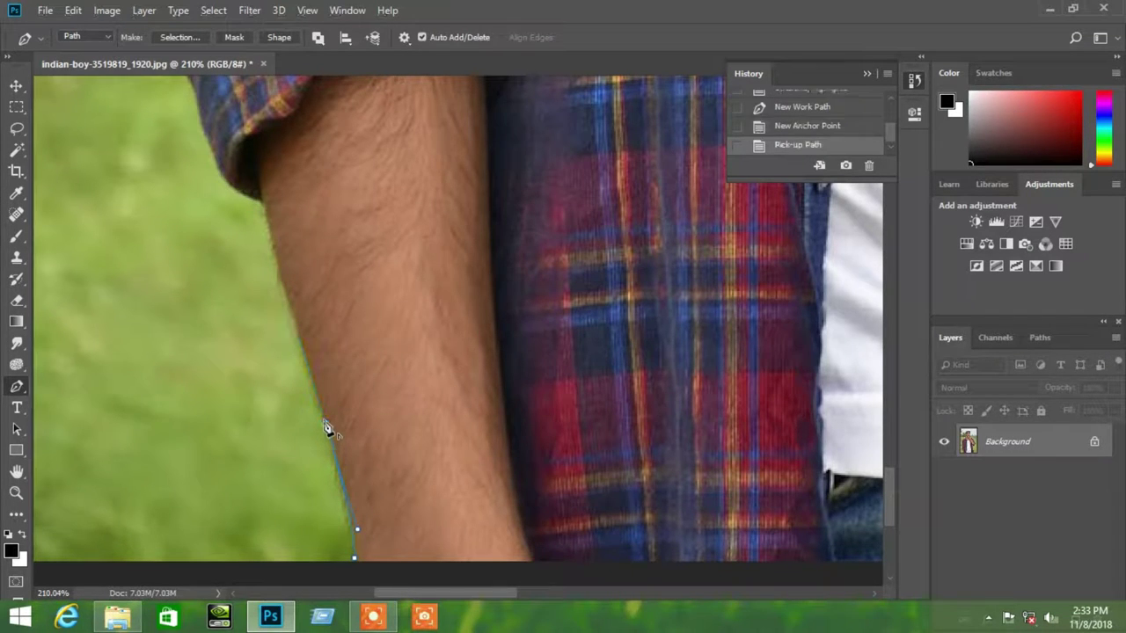
click(304, 353)
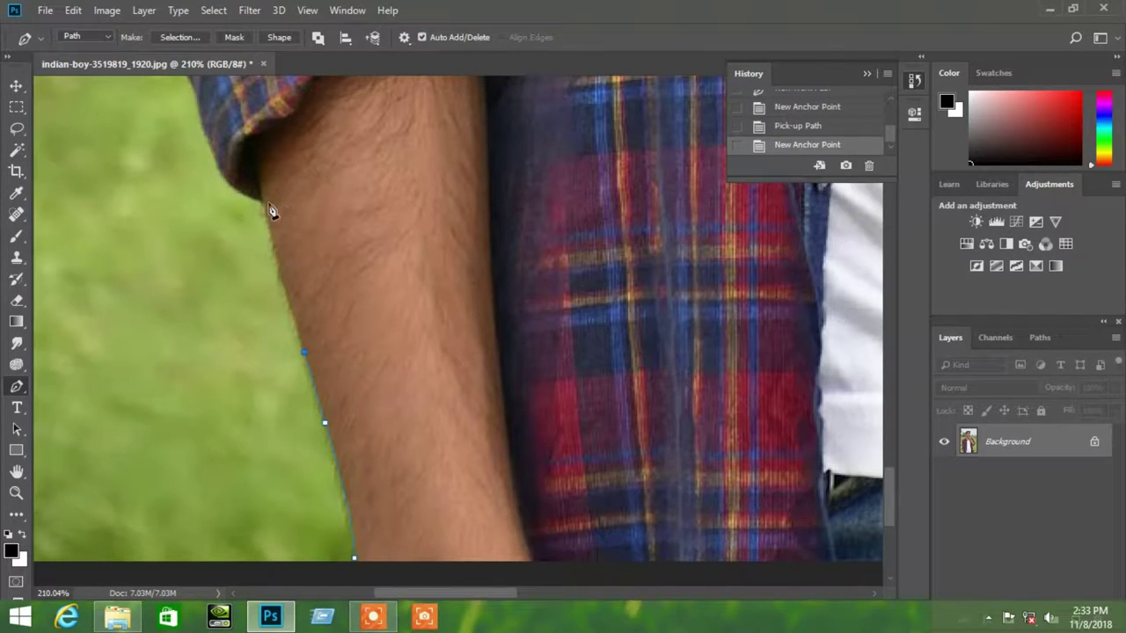
click(257, 172)
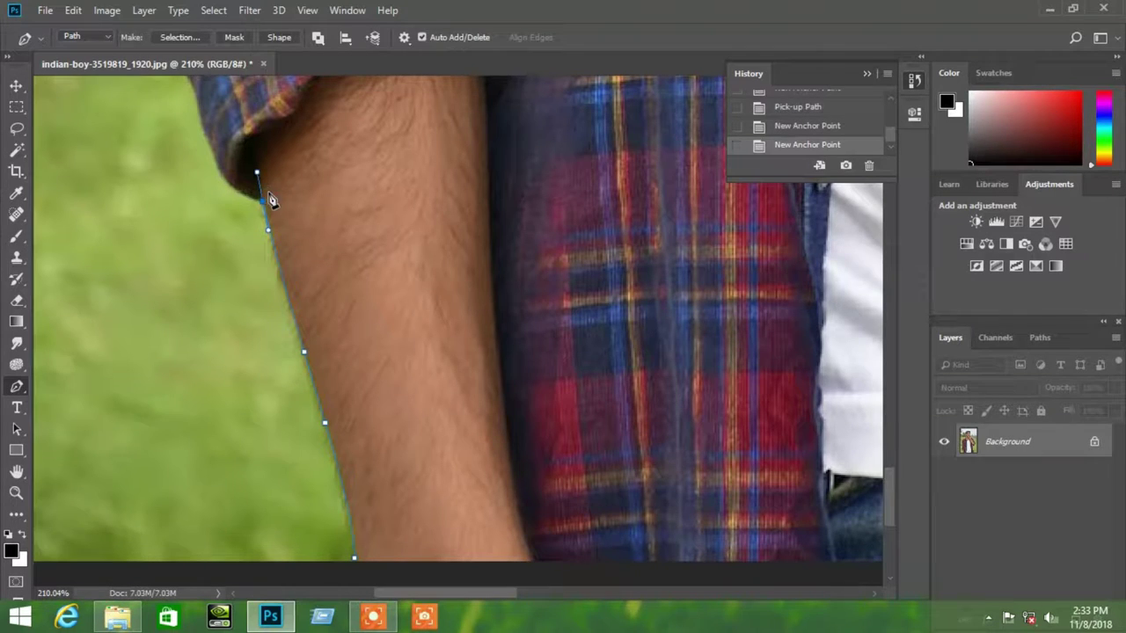
click(264, 208)
Step: Continue the path over the sleeve, shirt's left side, collar, neck, ear and hair top
scroll(176, 188, up, 2)
scroll(176, 263, up, 2)
scroll(176, 302, up, 2)
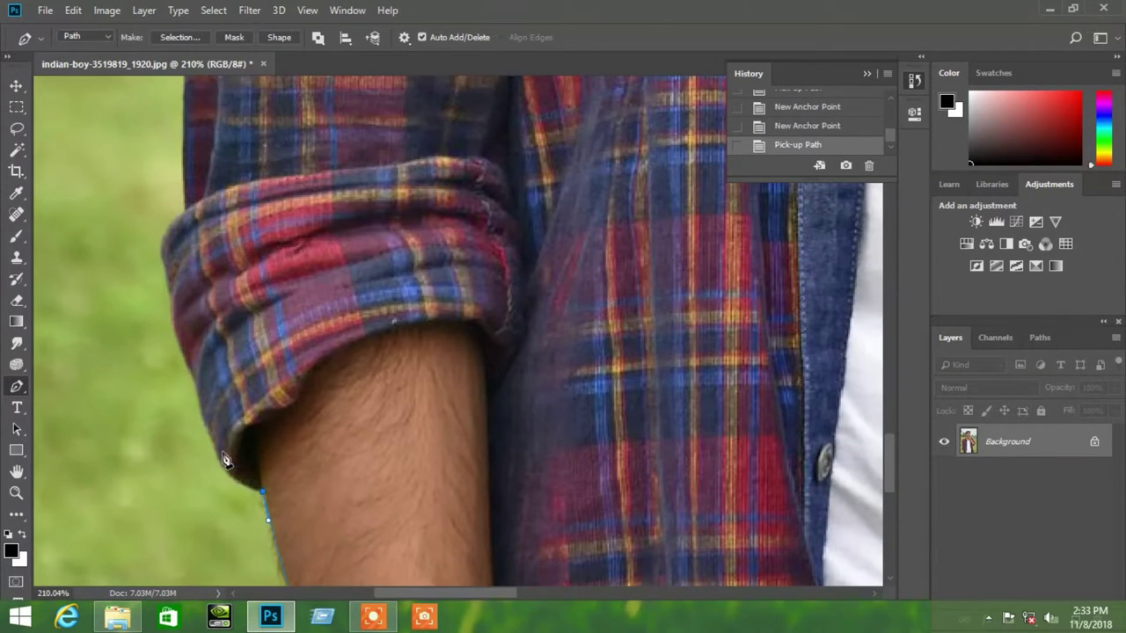
click(181, 294)
scroll(180, 297, up, 3)
scroll(220, 366, up, 3)
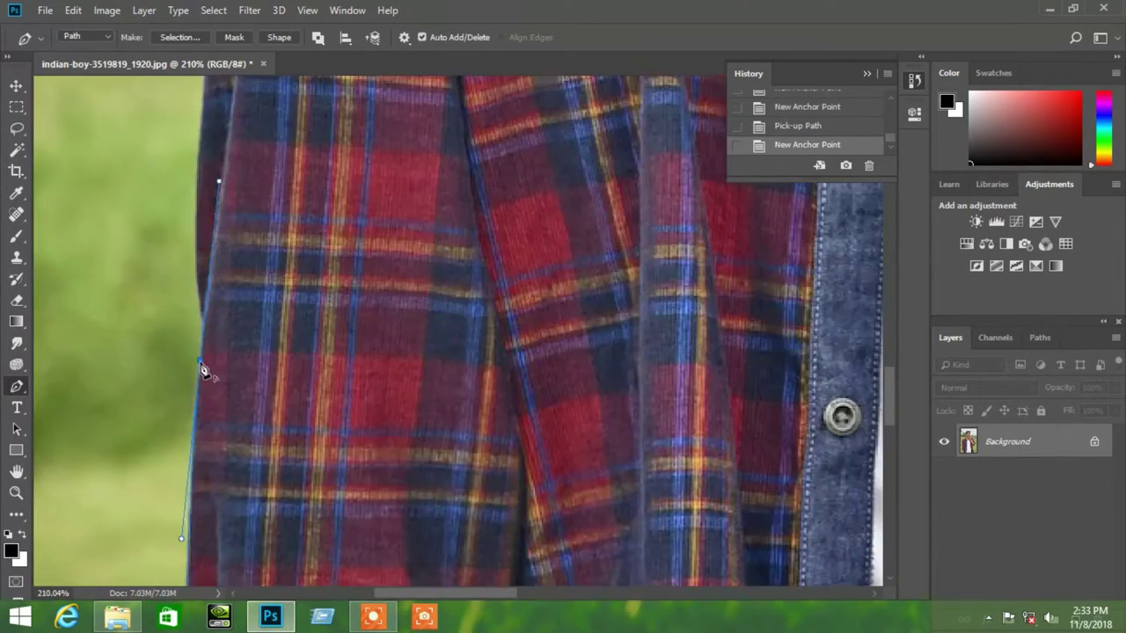
scroll(206, 372, up, 3)
scroll(191, 307, up, 3)
click(191, 307)
scroll(171, 432, up, 3)
click(170, 432)
scroll(202, 181, up, 3)
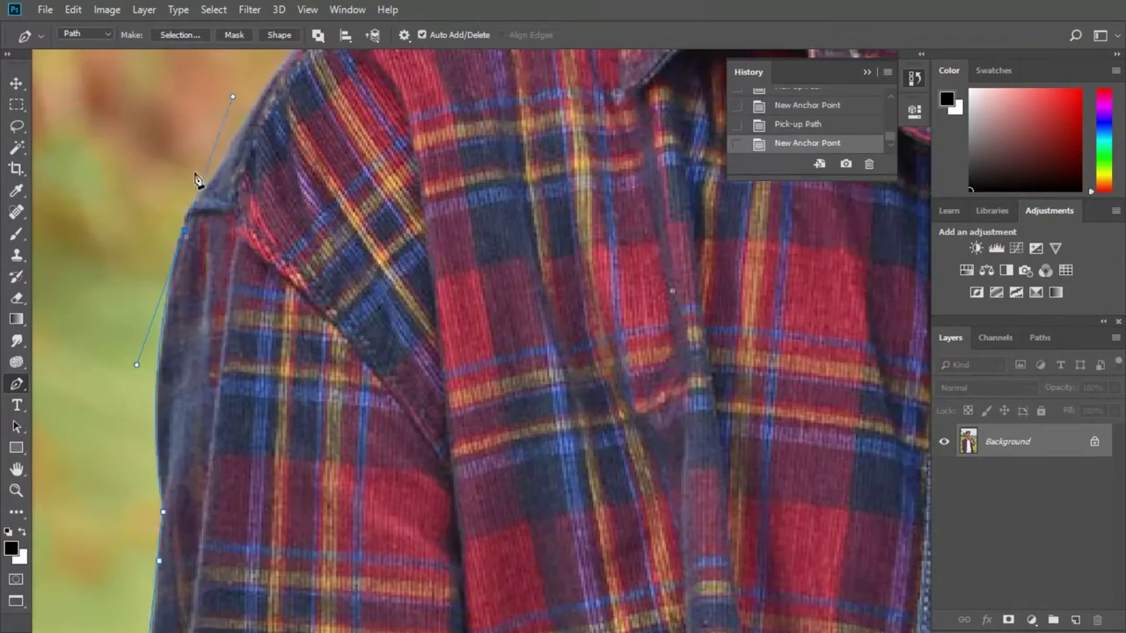
scroll(353, 199, up, 3)
click(353, 199)
scroll(353, 199, up, 3)
scroll(684, 221, up, 3)
scroll(590, 314, up, 3)
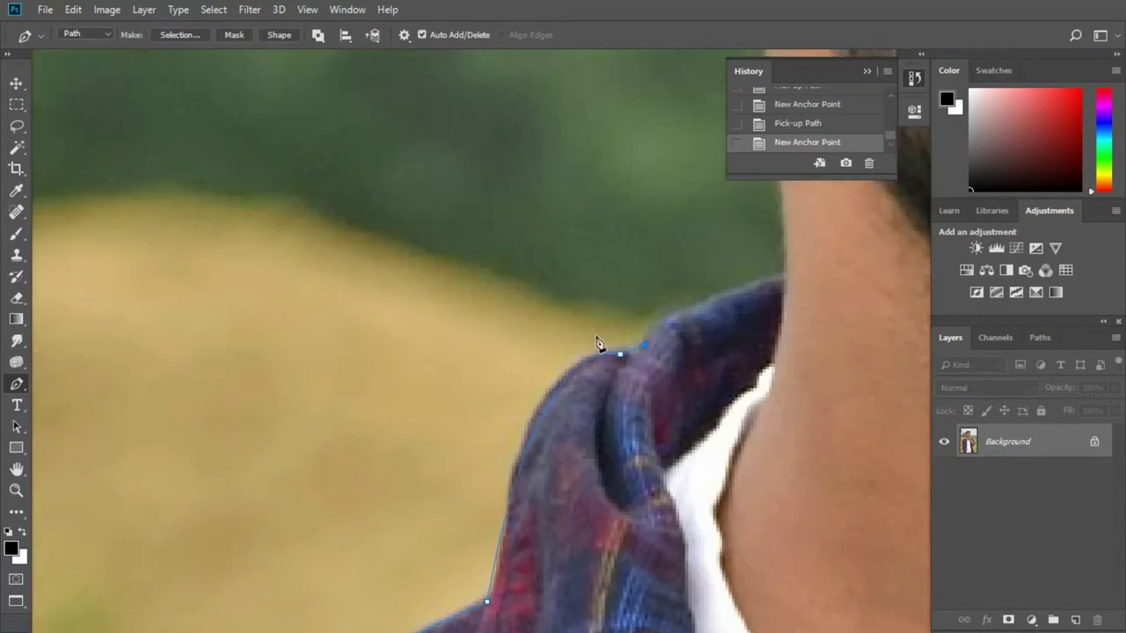
scroll(598, 343, up, 3)
click(735, 324)
scroll(653, 334, up, 3)
click(653, 334)
scroll(593, 116, up, 3)
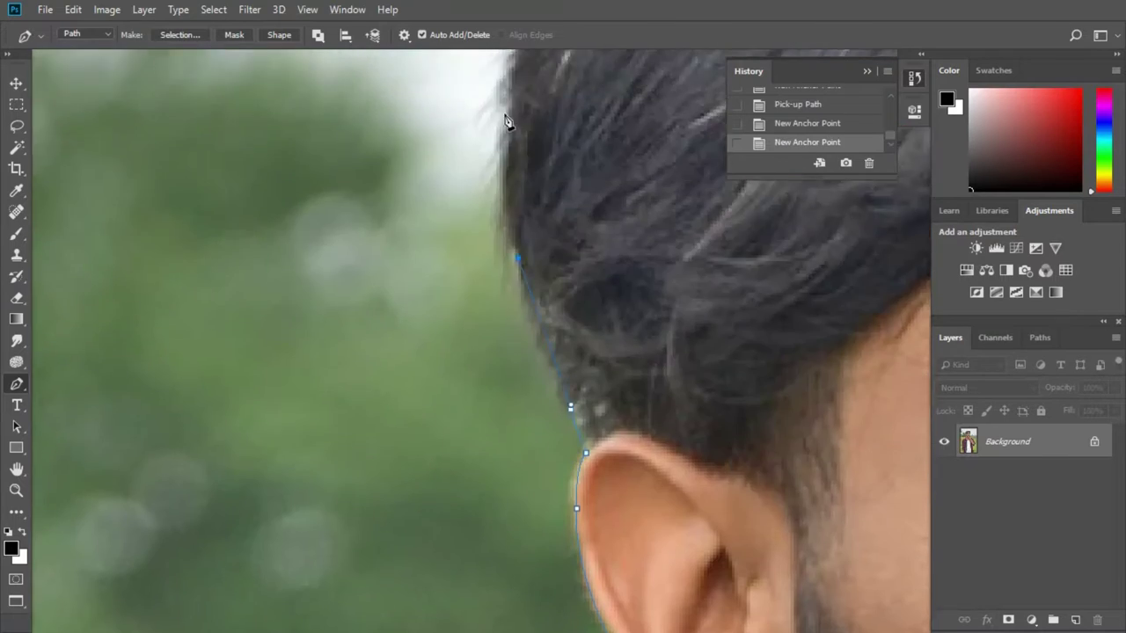
click(572, 402)
scroll(740, 472, up, 3)
Step: Trace down the face edge, around the finger, and along the right shoulder and sleeve
scroll(510, 435, right, 5)
scroll(510, 472, down, 3)
scroll(502, 414, down, 3)
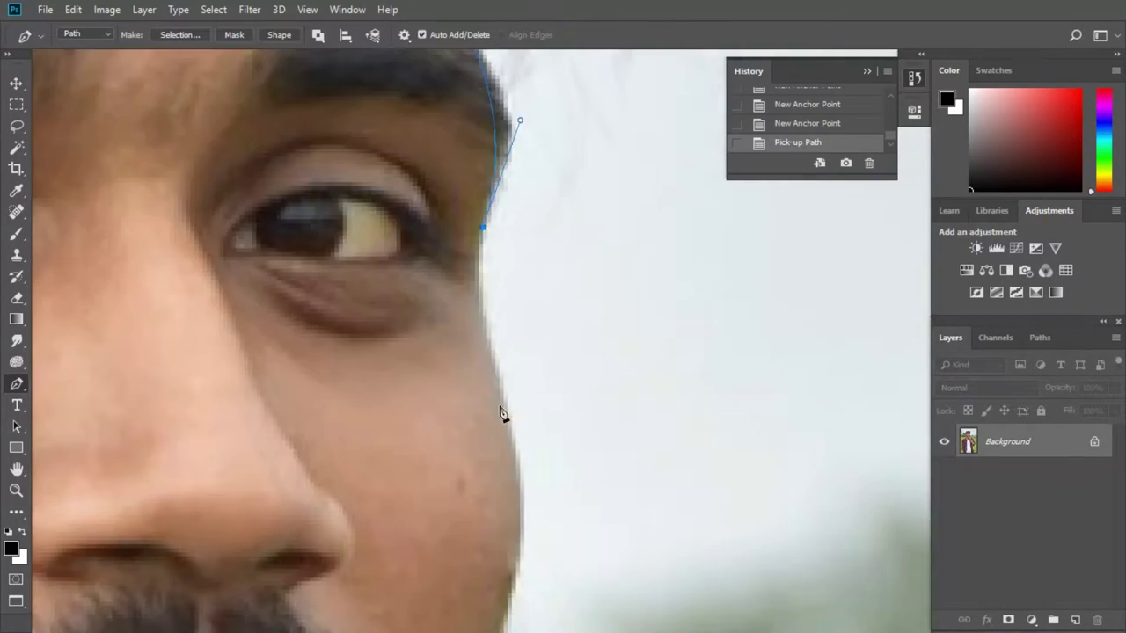
click(502, 414)
scroll(503, 415, down, 3)
scroll(487, 460, down, 3)
scroll(460, 452, down, 3)
click(472, 360)
scroll(472, 360, down, 3)
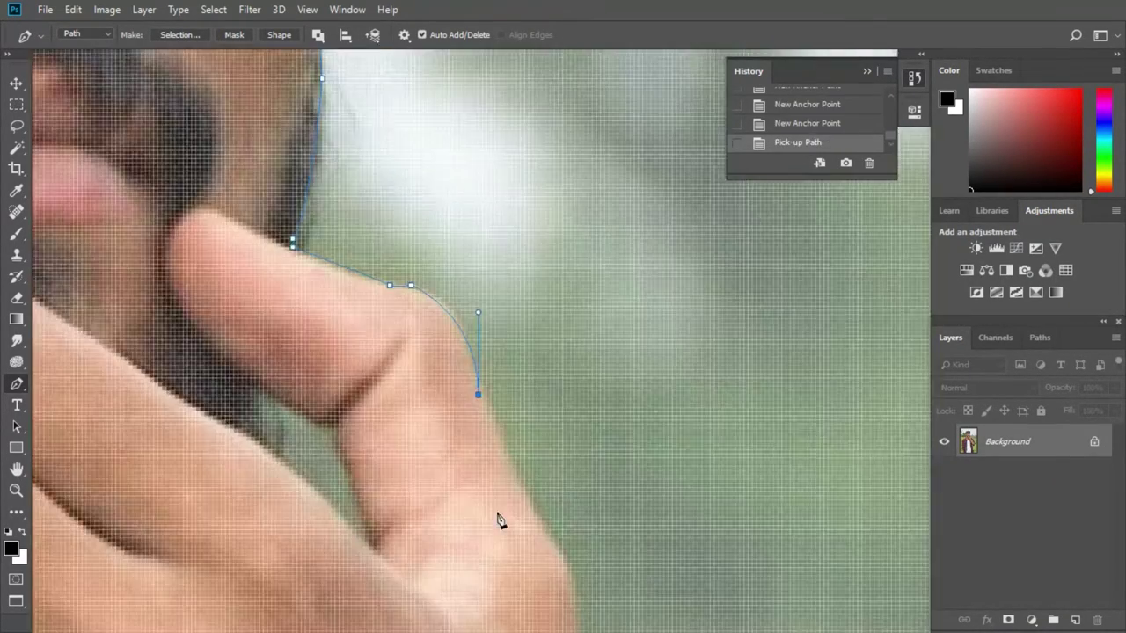
scroll(498, 520, down, 3)
drag(492, 515, 486, 569)
scroll(517, 555, down, 3)
click(414, 435)
scroll(414, 434, down, 3)
drag(658, 410, 661, 441)
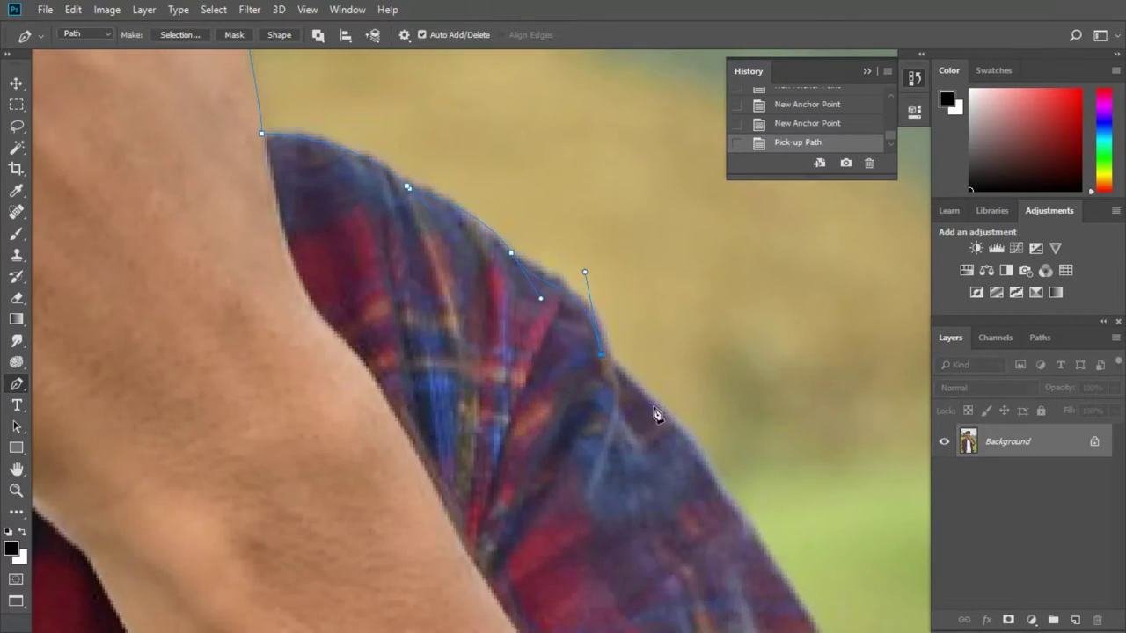
scroll(657, 410, down, 3)
scroll(658, 410, right, 3)
click(523, 355)
scroll(395, 385, down, 3)
scroll(671, 440, down, 3)
drag(681, 387, 671, 536)
scroll(671, 536, down, 1)
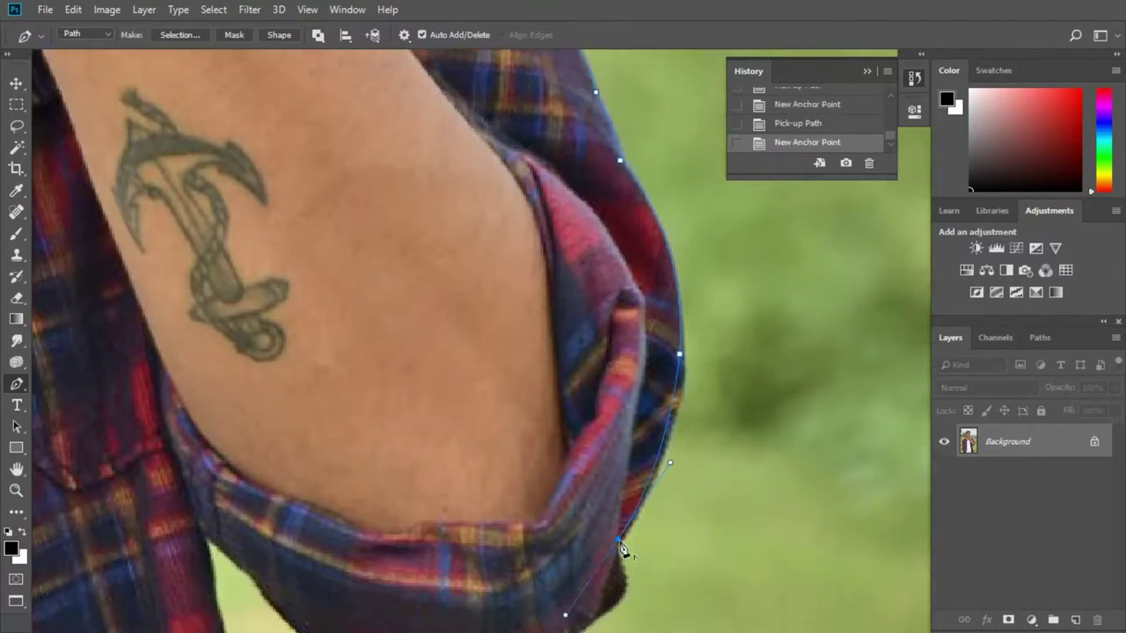
scroll(625, 548, down, 3)
scroll(568, 535, down, 3)
Step: Outline the rolled sleeve and shirt's right side, then close the path at the start anchor
click(578, 396)
click(540, 452)
click(517, 495)
click(475, 538)
click(459, 527)
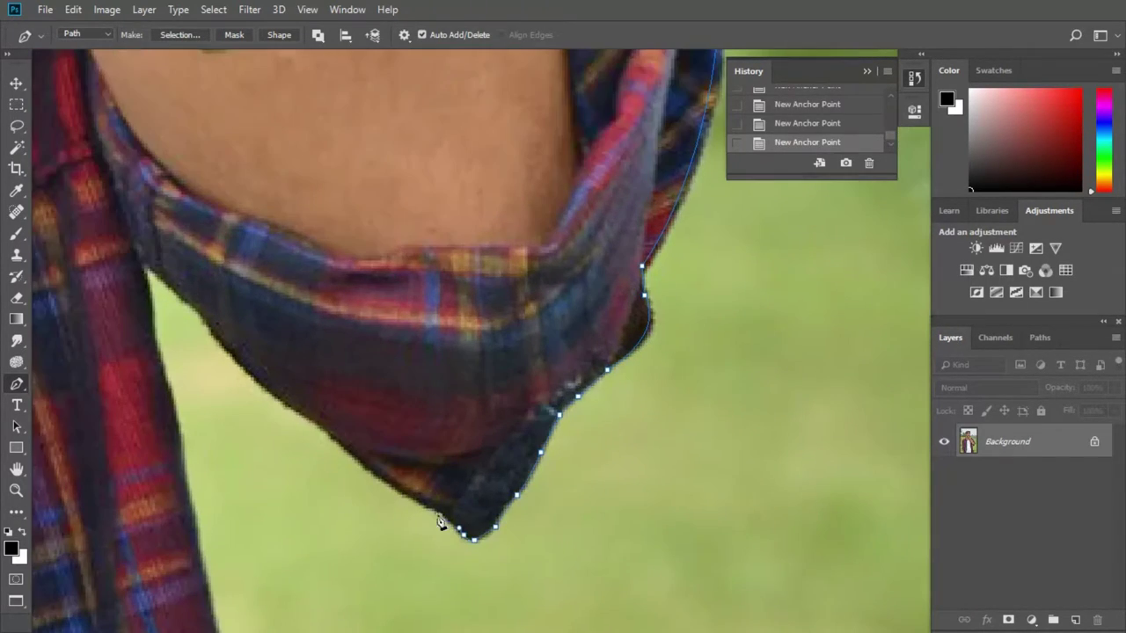
click(158, 350)
scroll(252, 510, down, 5)
scroll(268, 402, down, 5)
click(268, 402)
click(372, 520)
scroll(154, 567, up, 5)
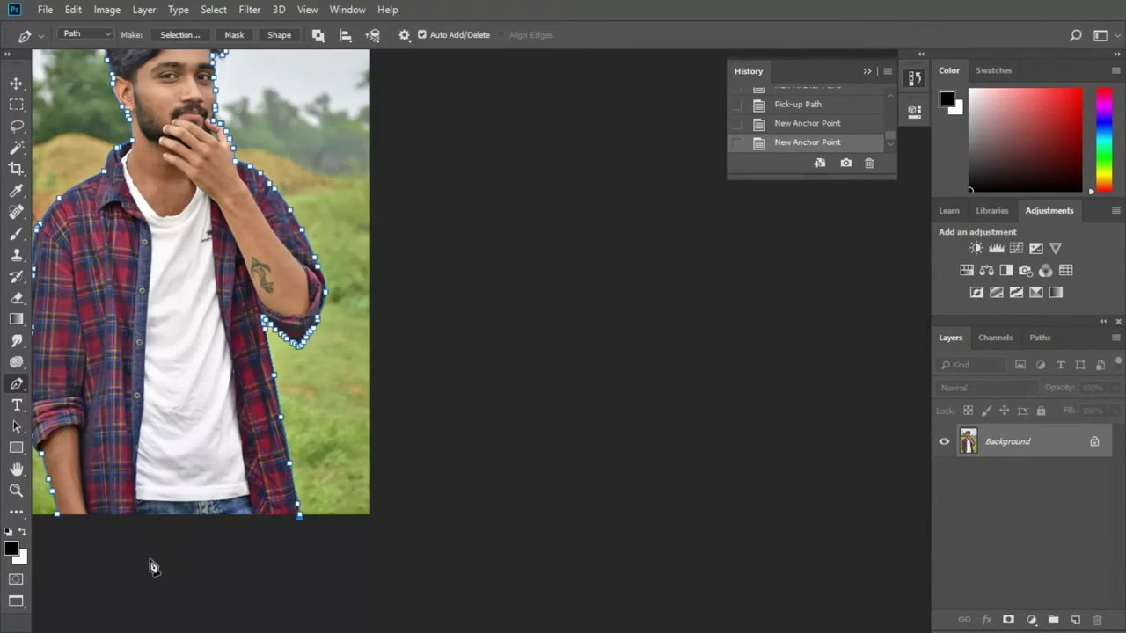
click(152, 564)
drag(83, 535, 74, 536)
click(57, 517)
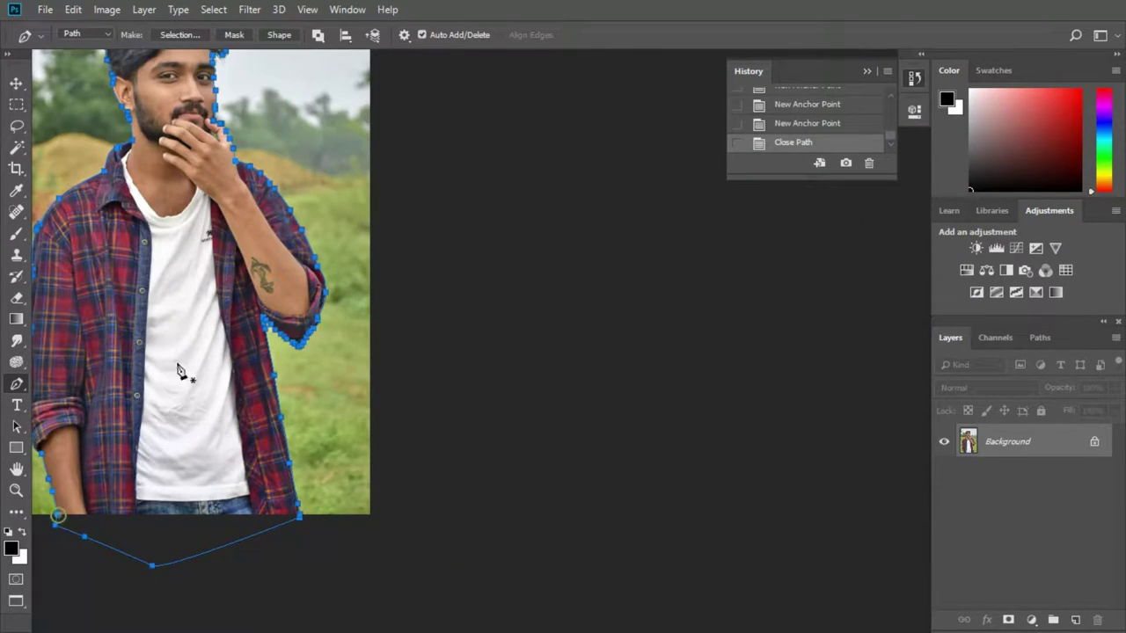
Step: Convert the man's outline path into a selection with a 0-pixel feather radius
right_click(147, 304)
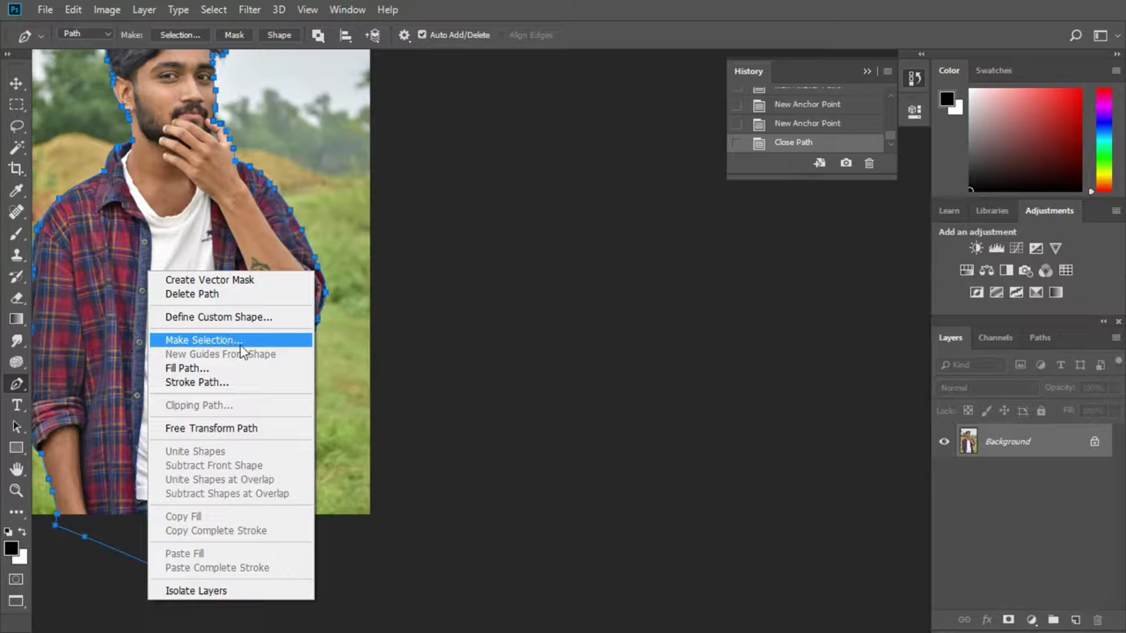
click(239, 341)
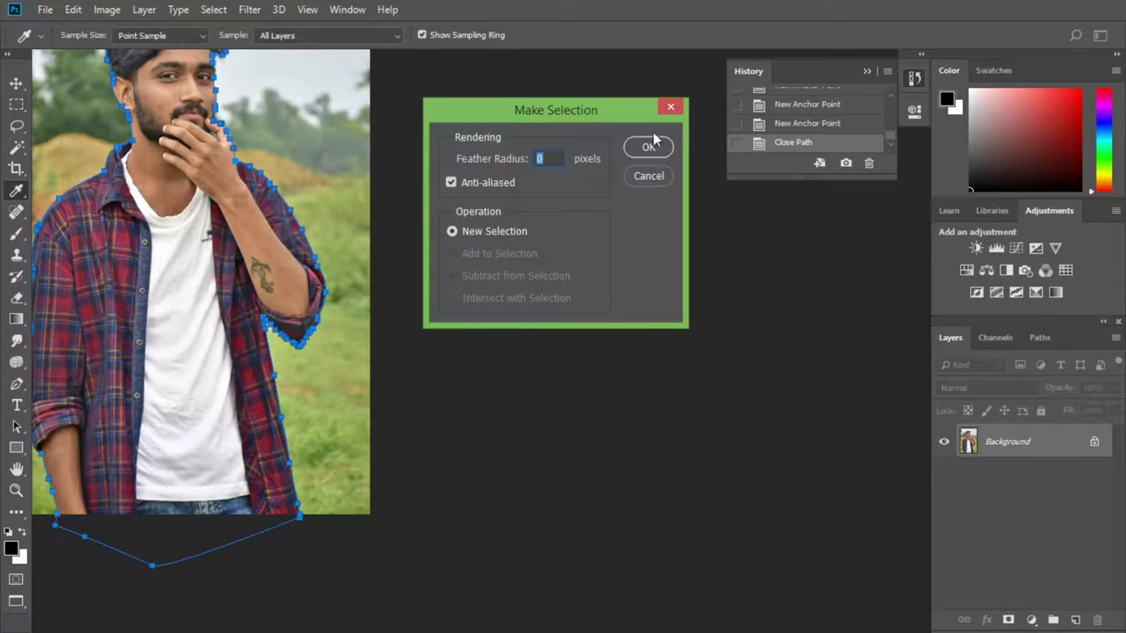
click(648, 146)
scroll(161, 348, down, 1)
scroll(161, 348, down, 1)
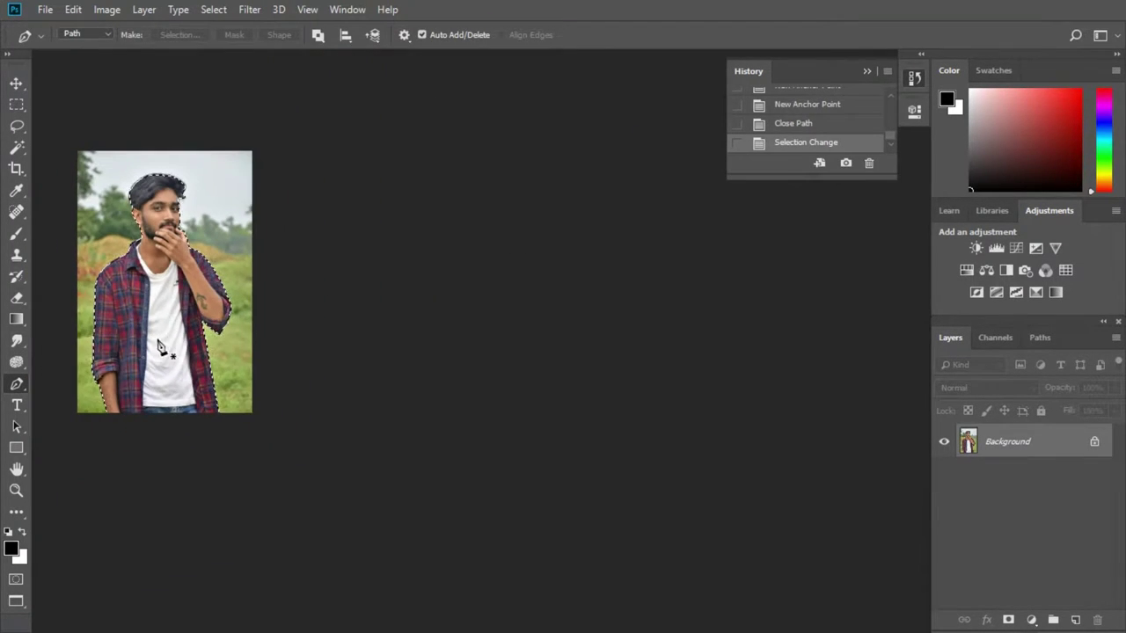
scroll(182, 306, up, 2)
scroll(189, 308, up, 1)
scroll(196, 306, up, 1)
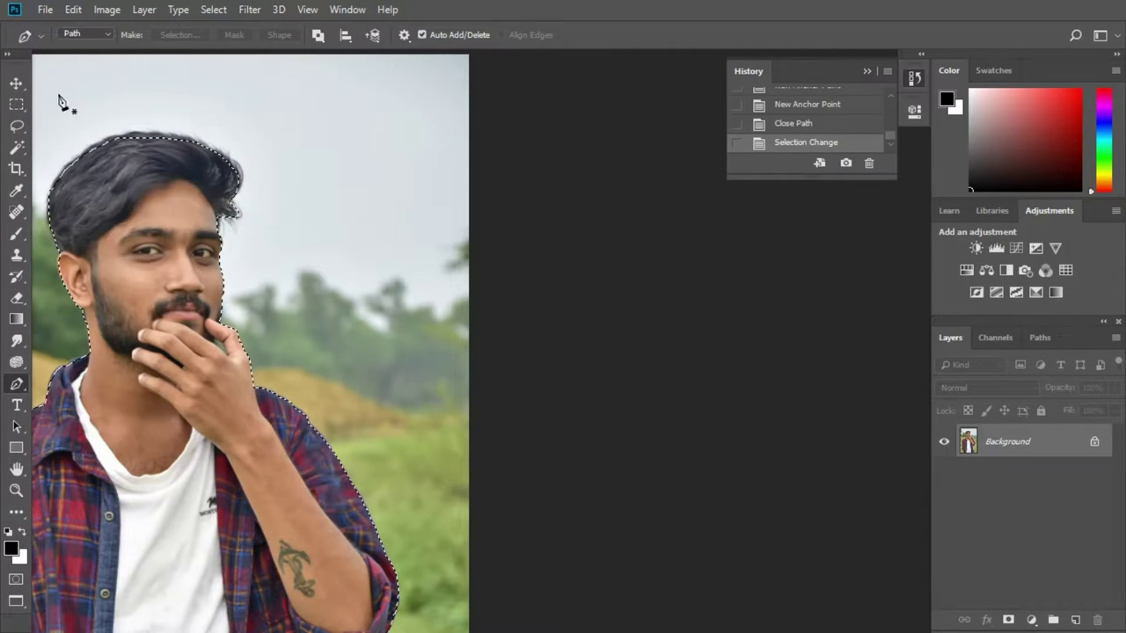
click(17, 126)
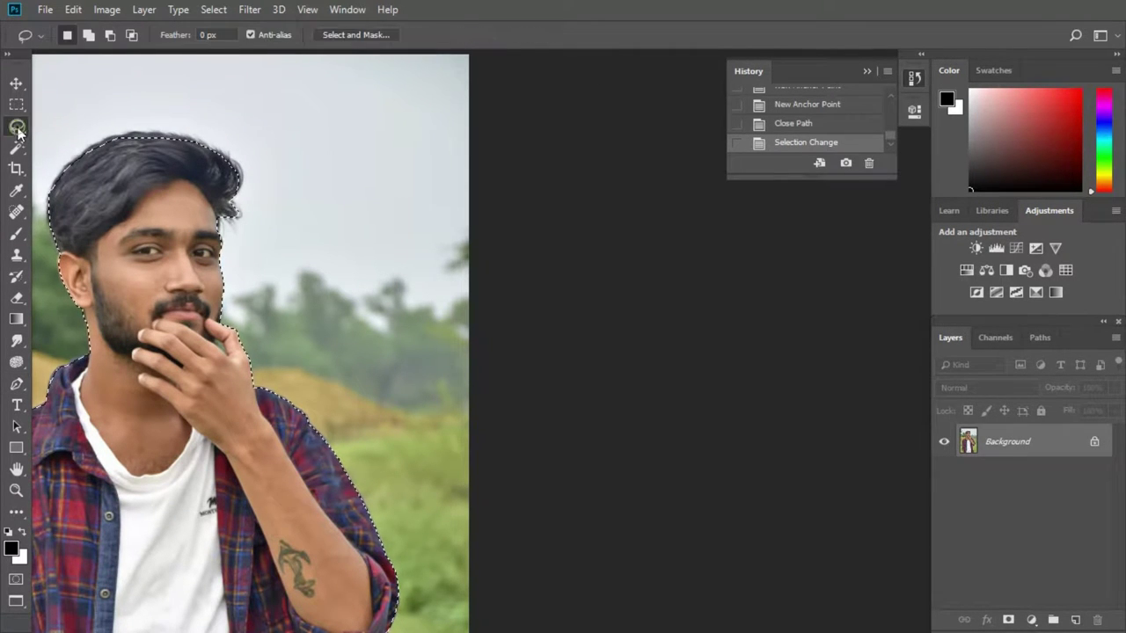
Step: In Select and Mask, set the View mode to On Layers
click(342, 33)
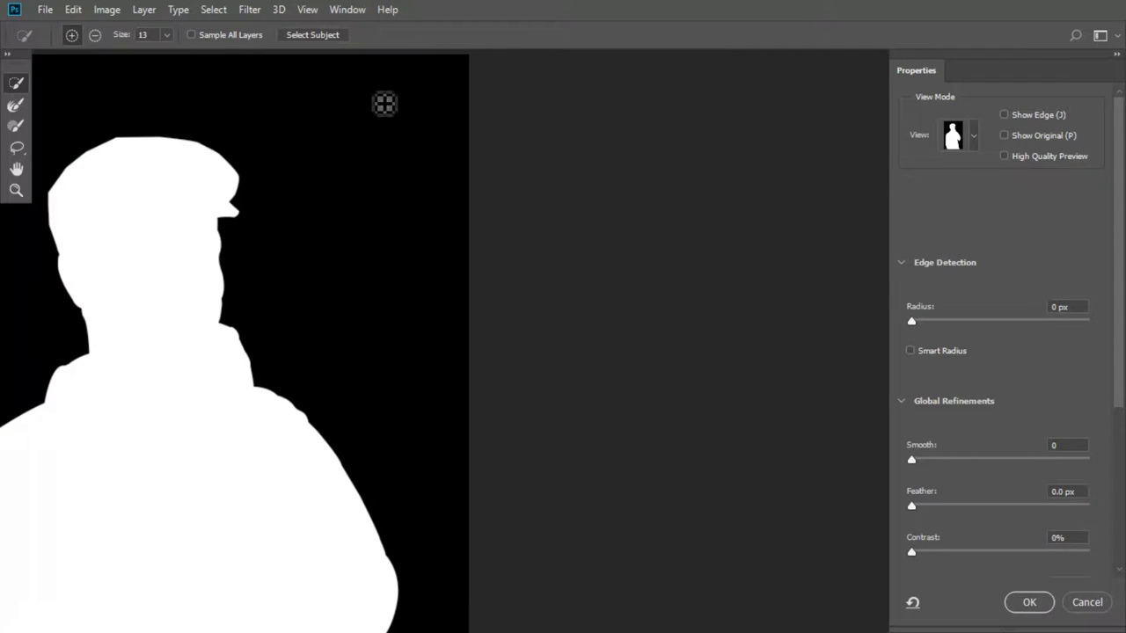
scroll(329, 254, down, 1)
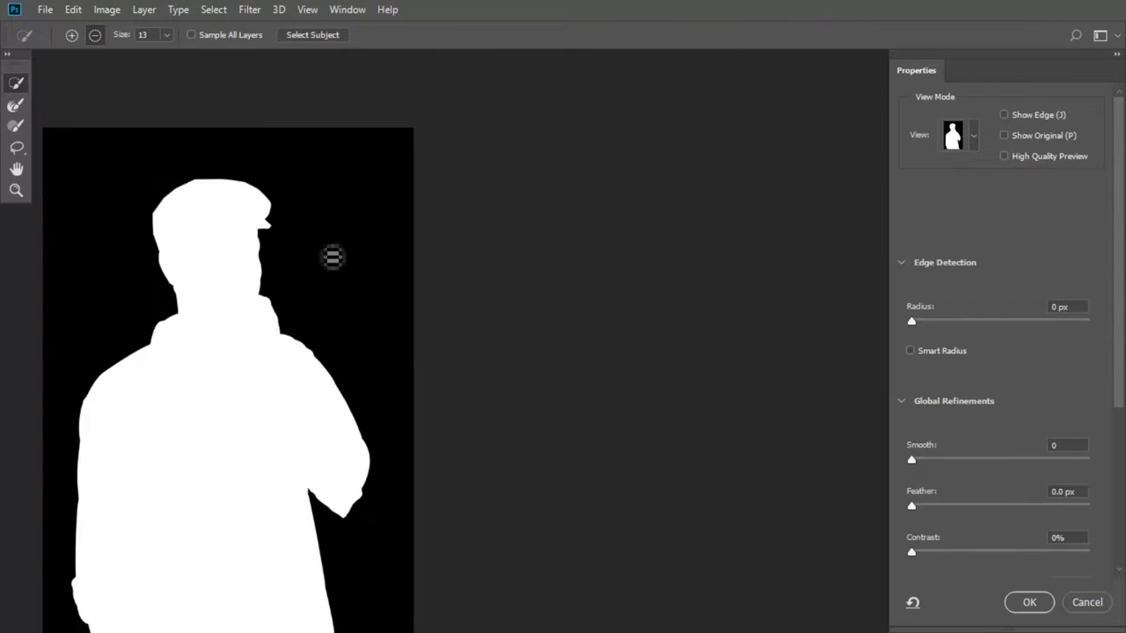
scroll(209, 287, down, 1)
scroll(71, 282, up, 1)
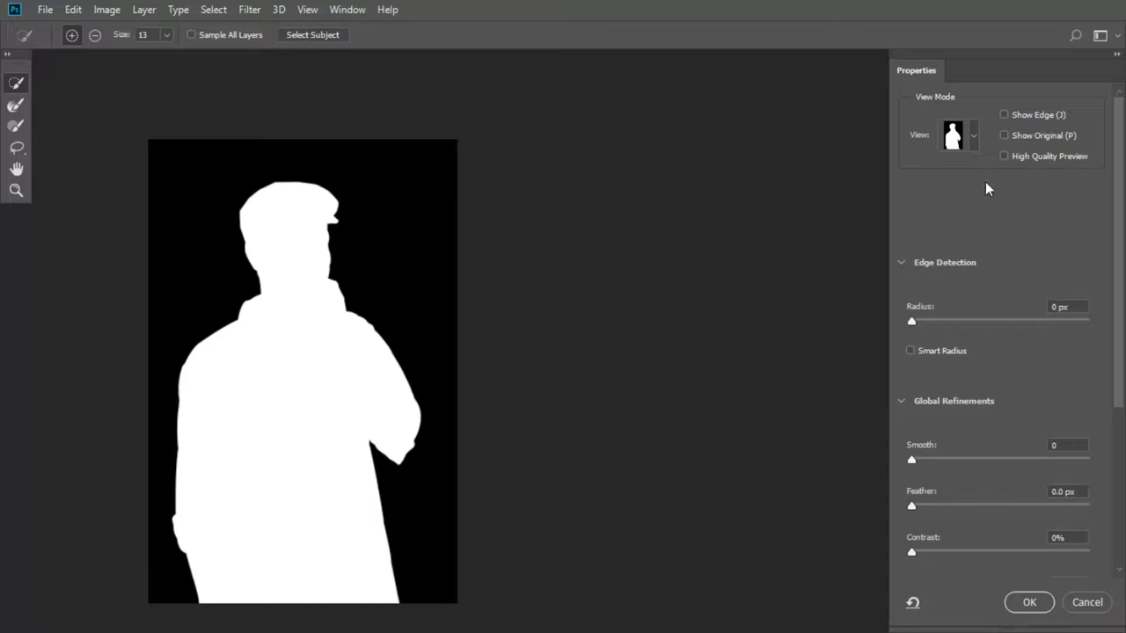
click(973, 139)
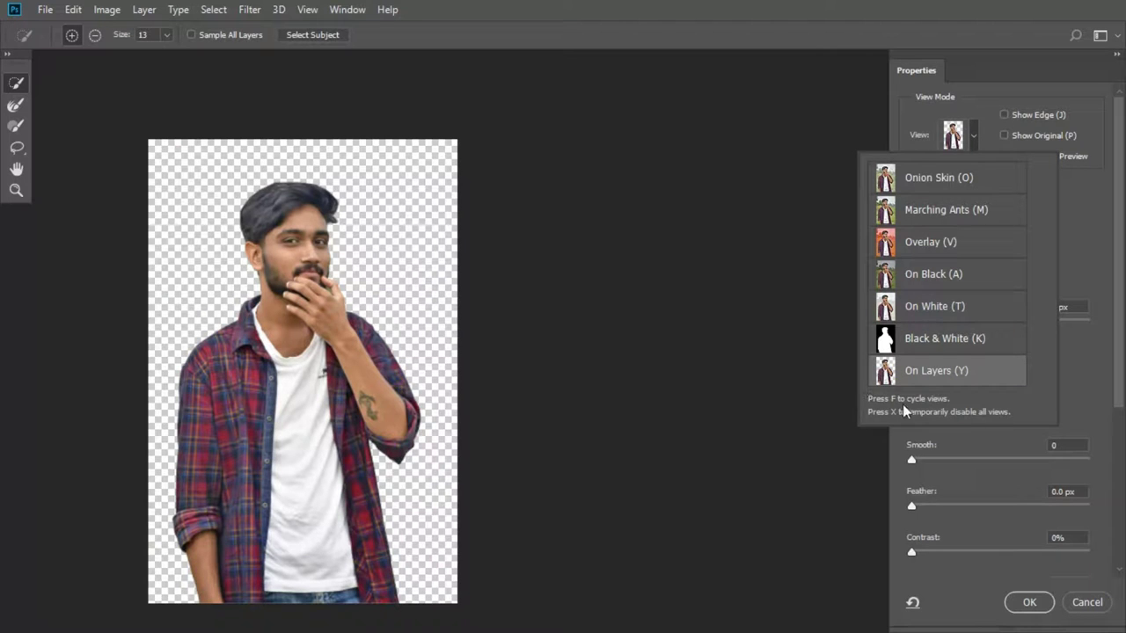
click(987, 445)
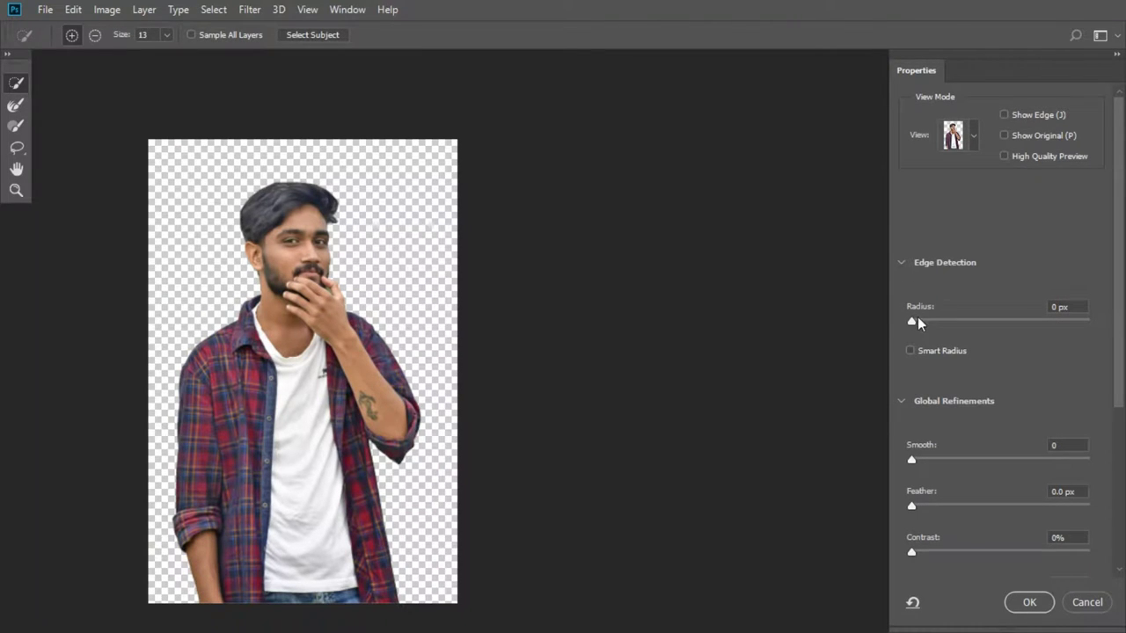
scroll(247, 186, up, 2)
scroll(274, 168, up, 3)
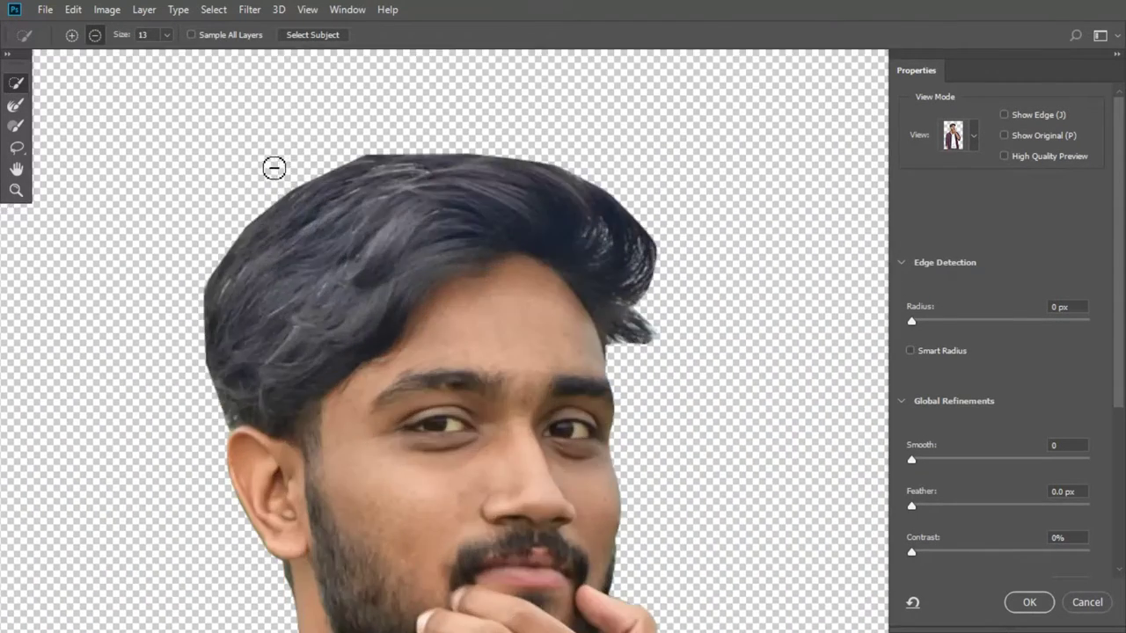
Step: Refine the hair edges, enable Decontaminate Colors at 100%, and output New Layer with Layer Mask
mouse_move(230, 431)
mouse_down()
mouse_move(221, 270)
mouse_move(415, 165)
mouse_move(546, 189)
mouse_move(632, 334)
mouse_up()
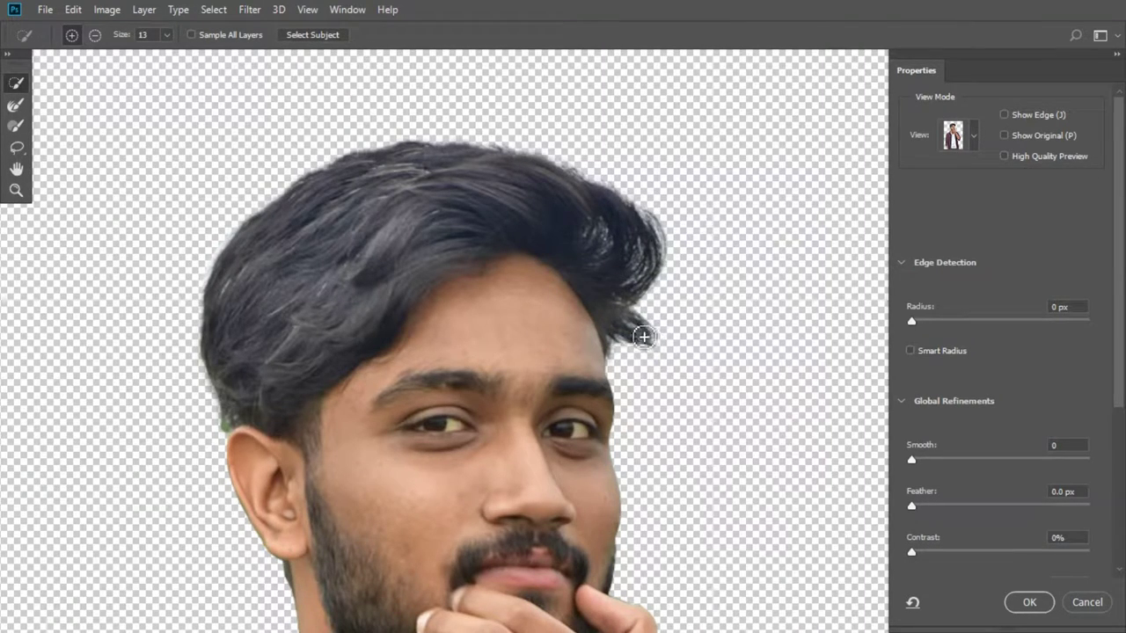
key(alt)
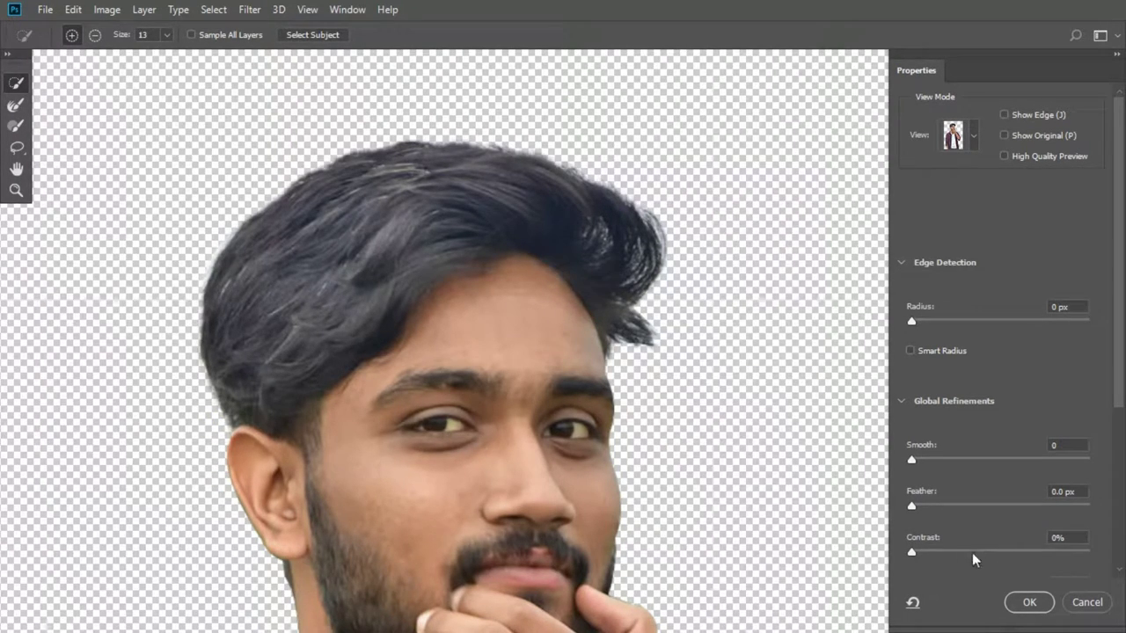
scroll(959, 576, down, 2)
scroll(982, 536, down, 2)
scroll(976, 498, down, 1)
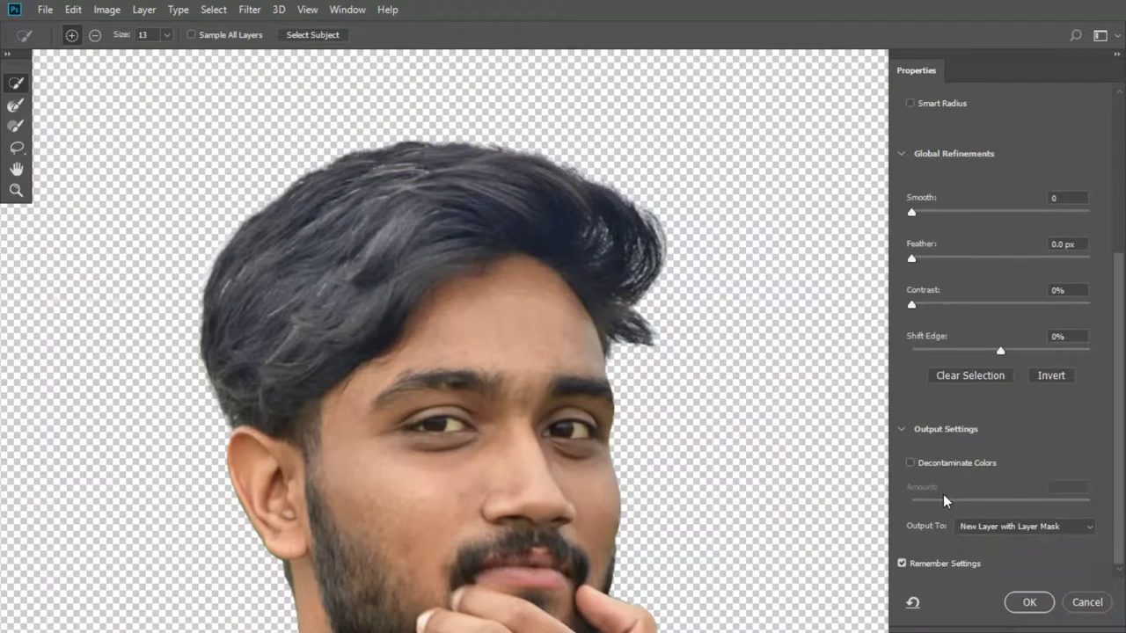
click(912, 461)
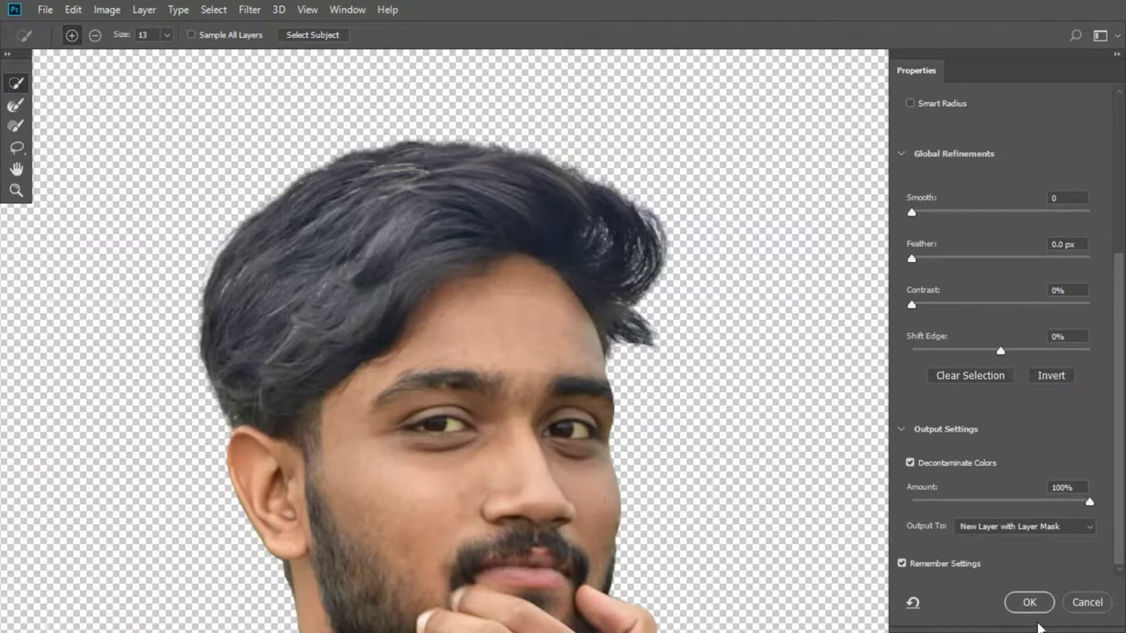
click(1030, 603)
scroll(464, 409, down, 4)
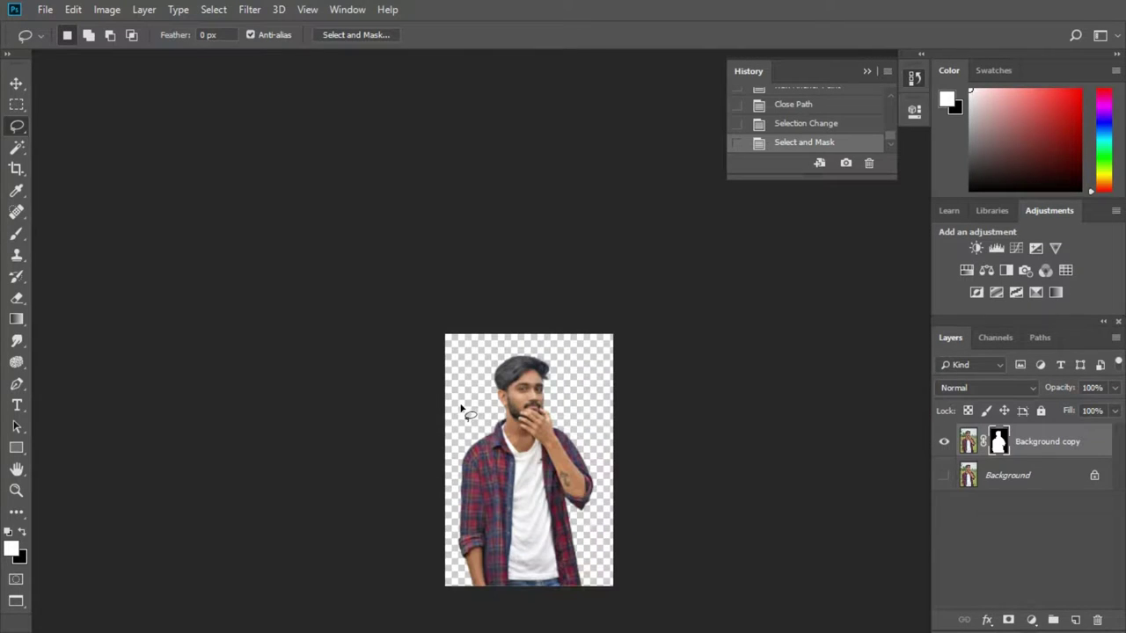
Step: Briefly check the original Background layer and return to the standard screen mode
scroll(476, 444, down, 1)
scroll(422, 438, up, 4)
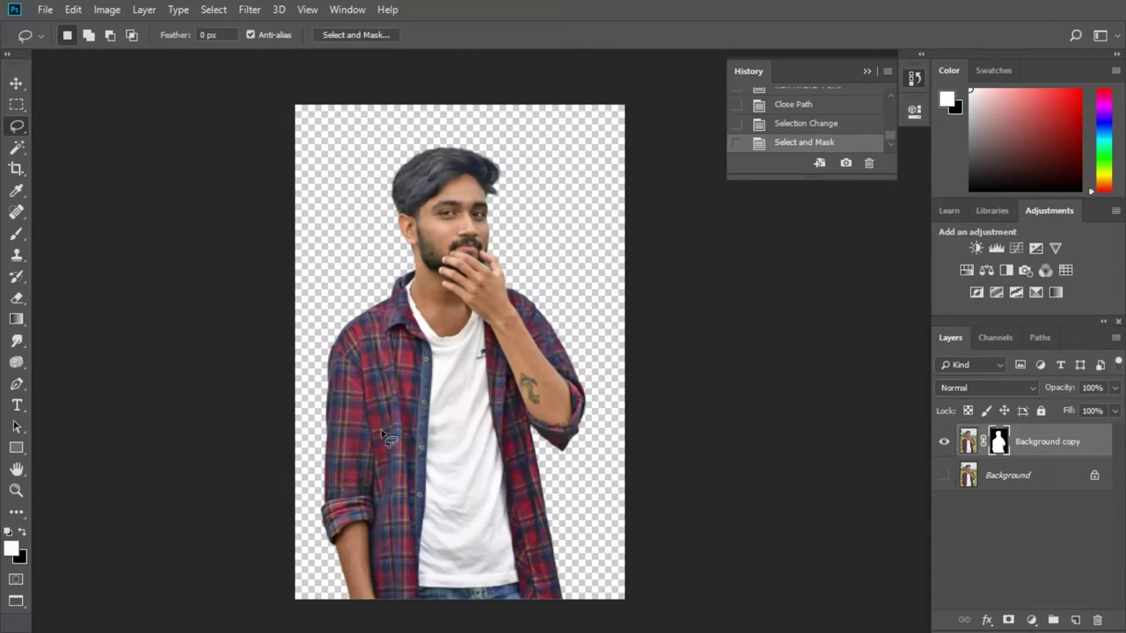
click(945, 475)
key(f)
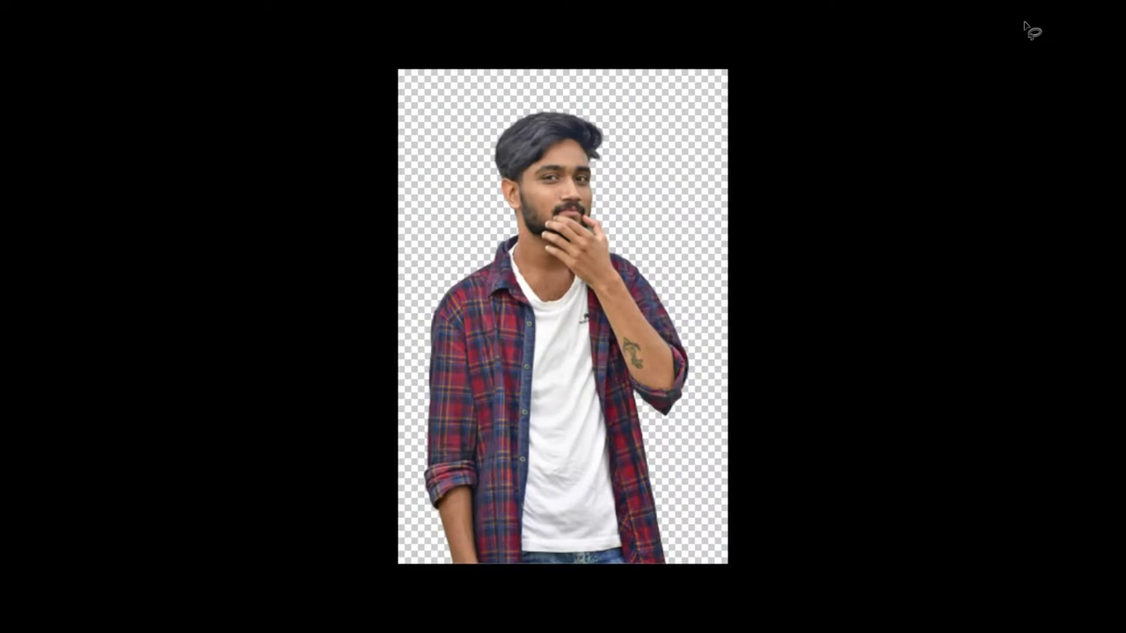
key(f)
Step: Drag administration-architecture-buildings-1491849 into the document and scale it to cover the canvas
click(1053, 7)
drag(197, 143, 414, 585)
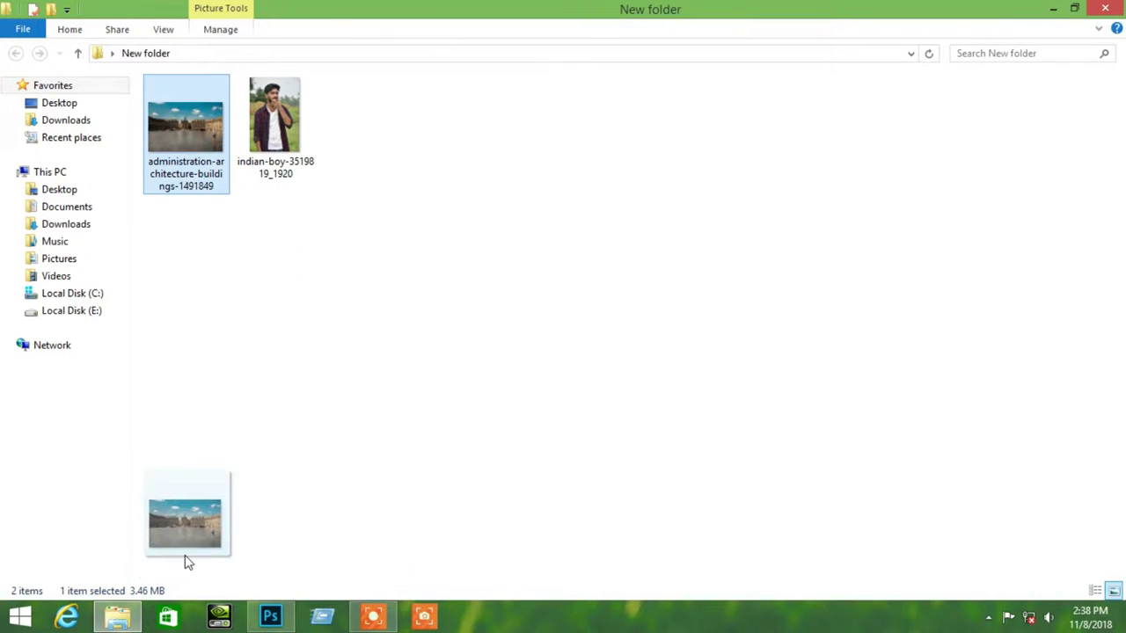
mouse_move(415, 585)
mouse_down()
mouse_move(269, 618)
mouse_move(534, 519)
mouse_up()
scroll(513, 431, down, 1)
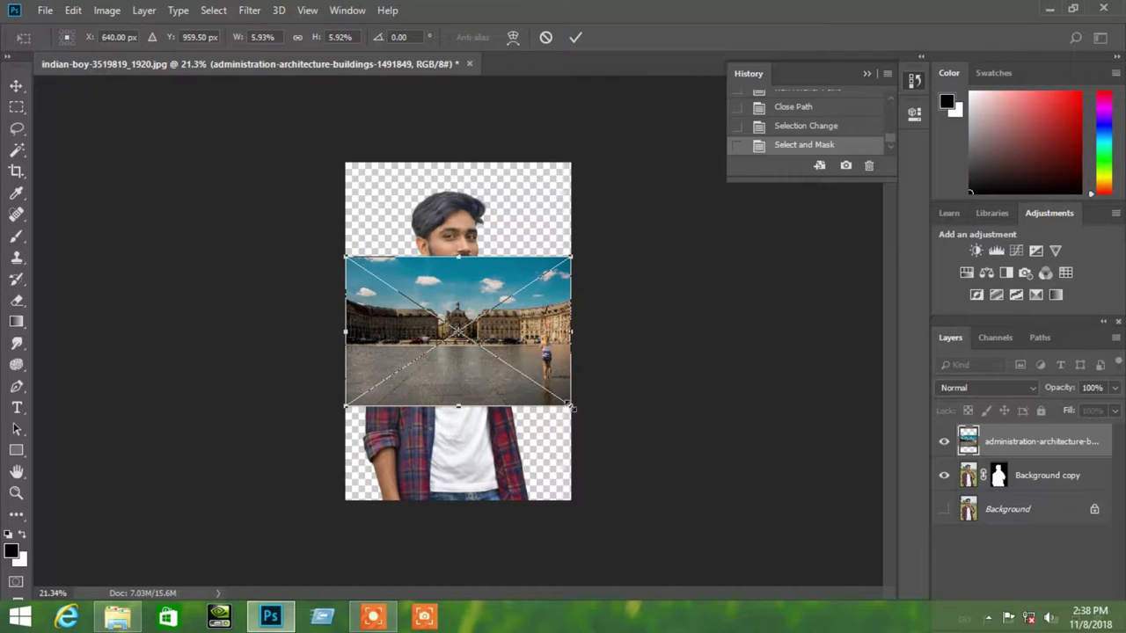
mouse_move(570, 409)
mouse_down()
mouse_move(674, 508)
mouse_move(627, 431)
mouse_up()
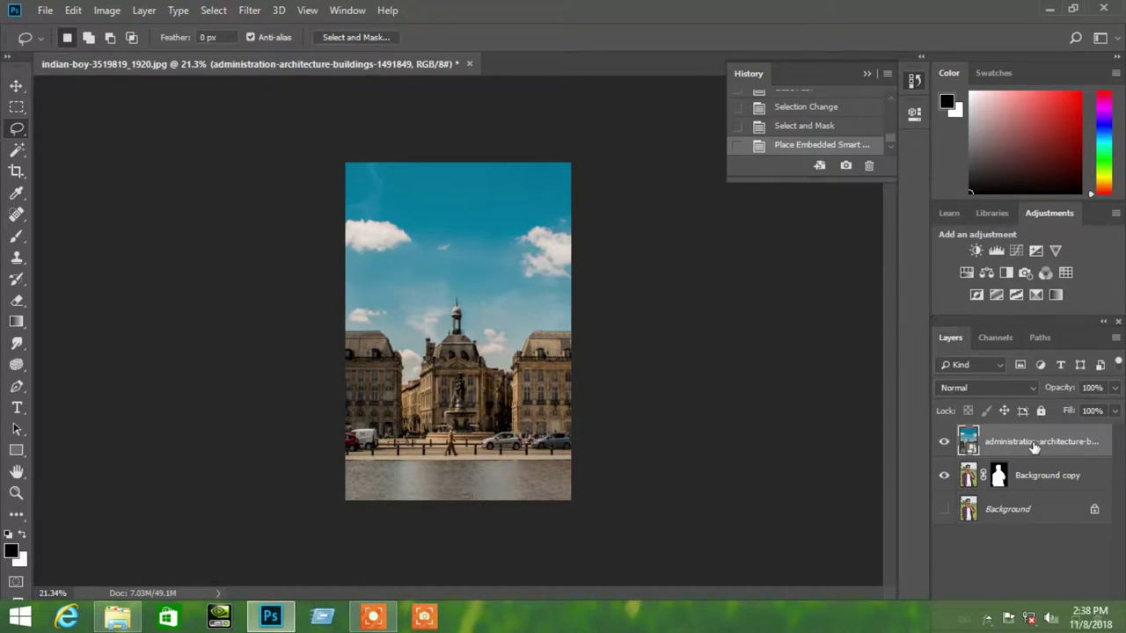
Step: Move the city-square layer beneath Background copy and make it the active layer
drag(1035, 447, 1041, 482)
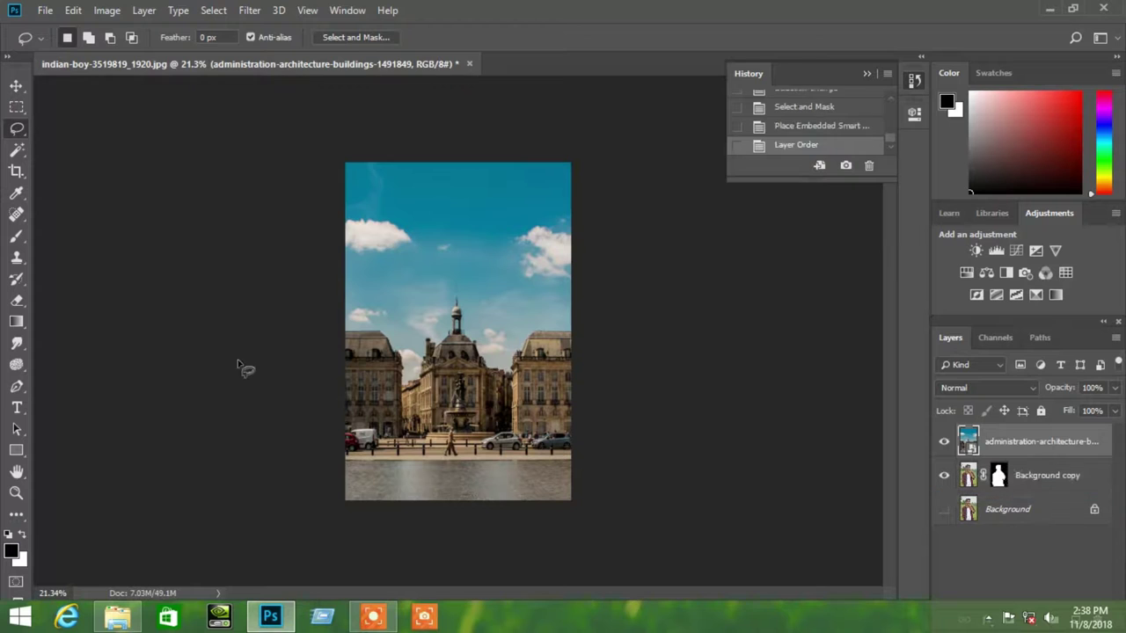
drag(1063, 432, 1056, 480)
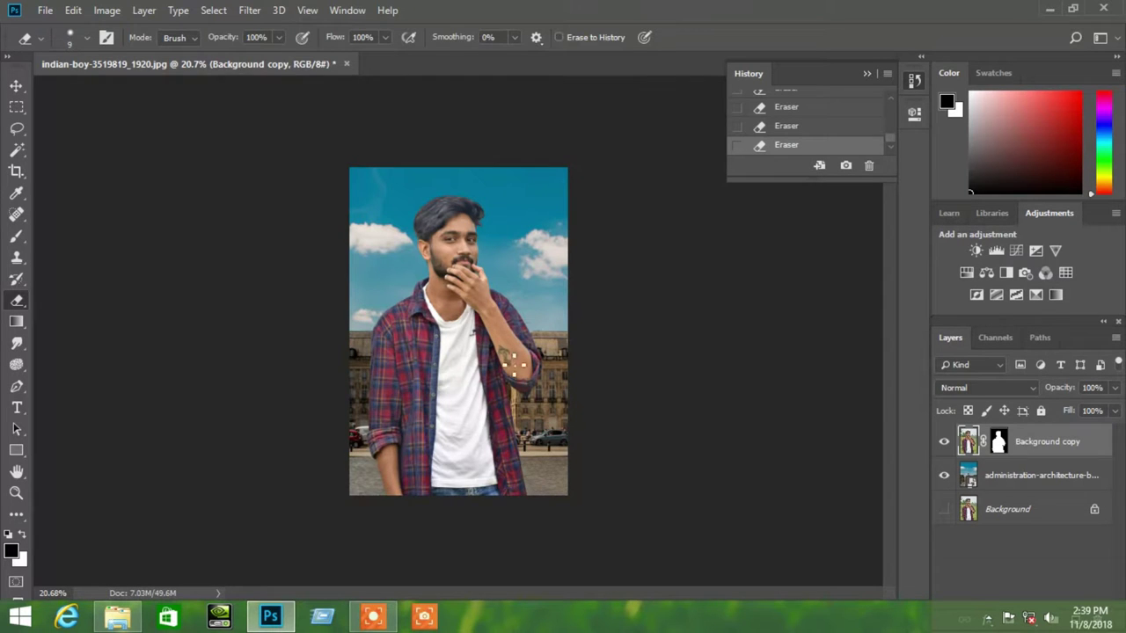
scroll(514, 363, up, 3)
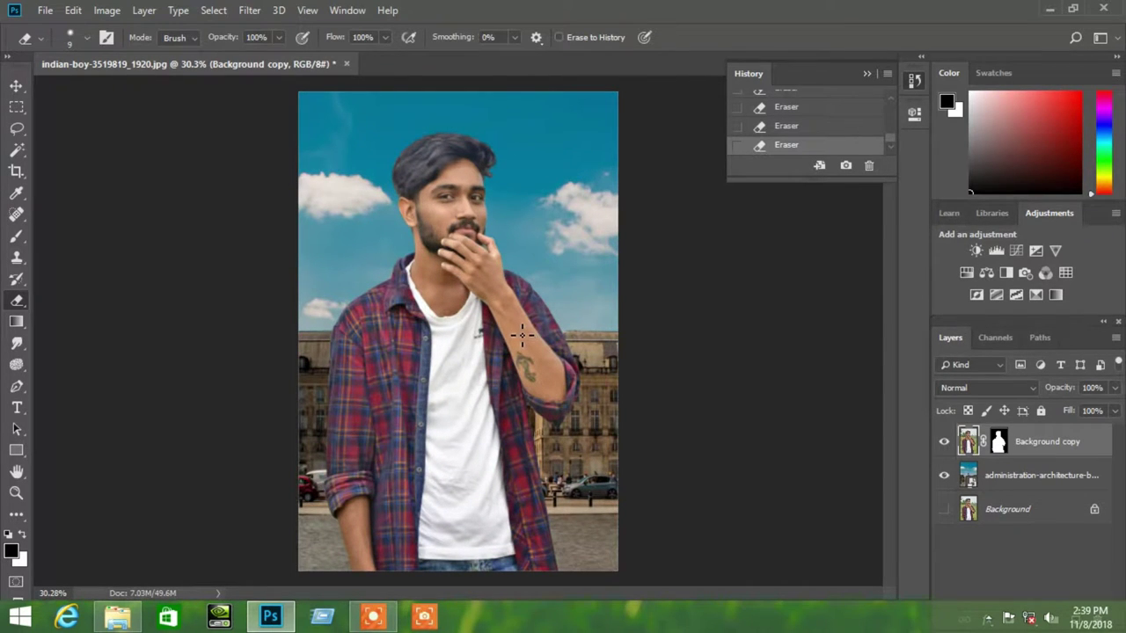
click(968, 477)
click(249, 10)
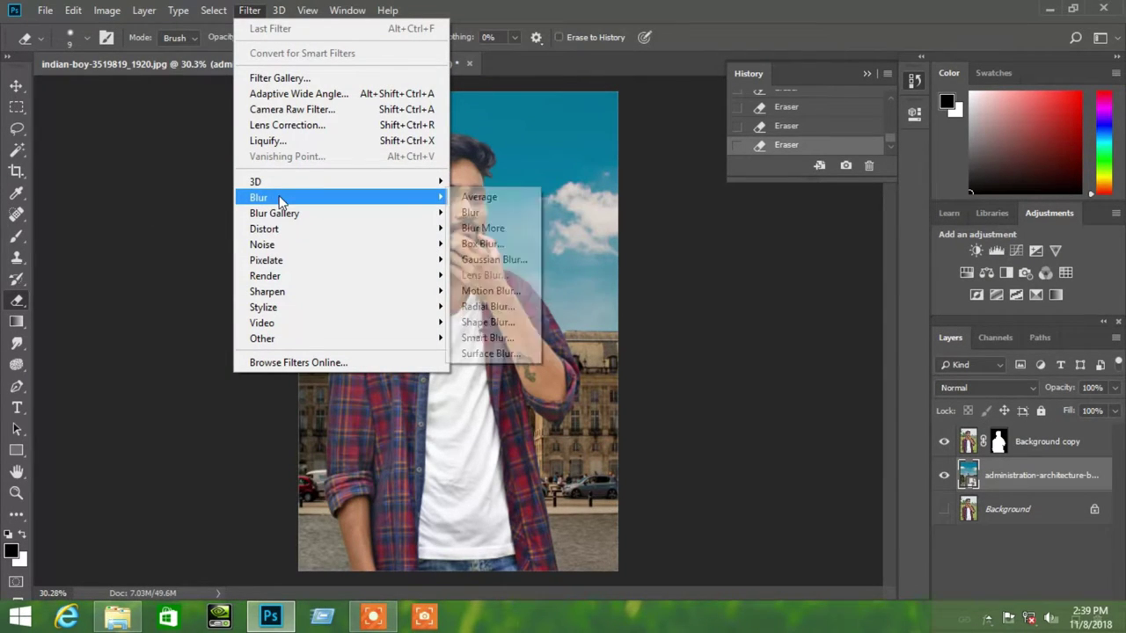
mouse_move(258, 197)
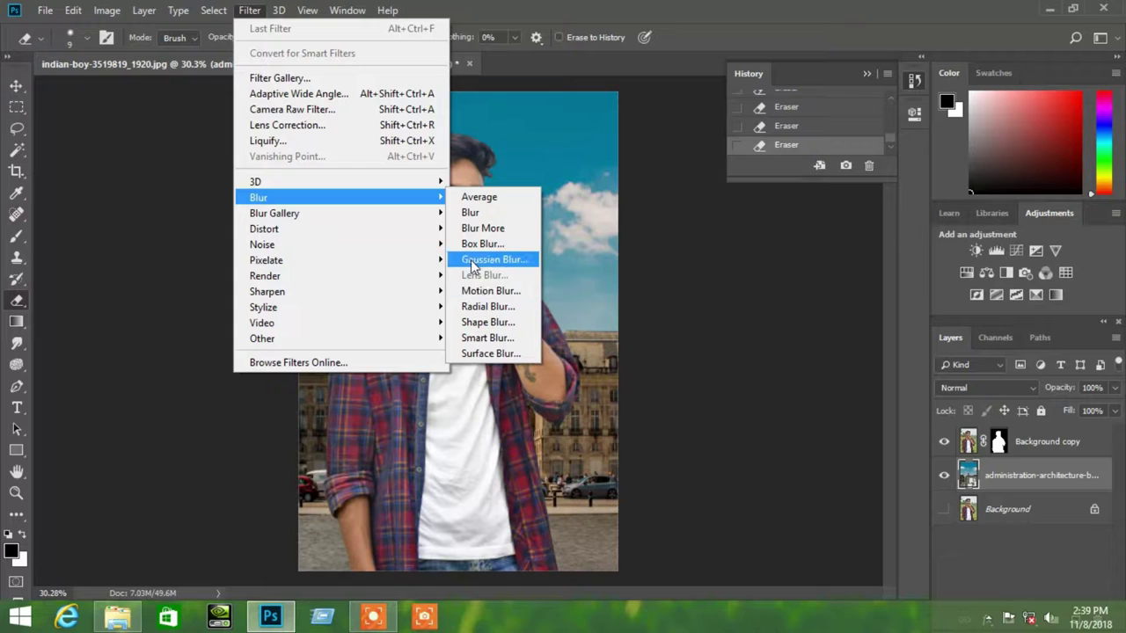
Step: Apply a Gaussian Blur of about 10 px radius to the city-square layer
click(491, 260)
drag(493, 91, 807, 138)
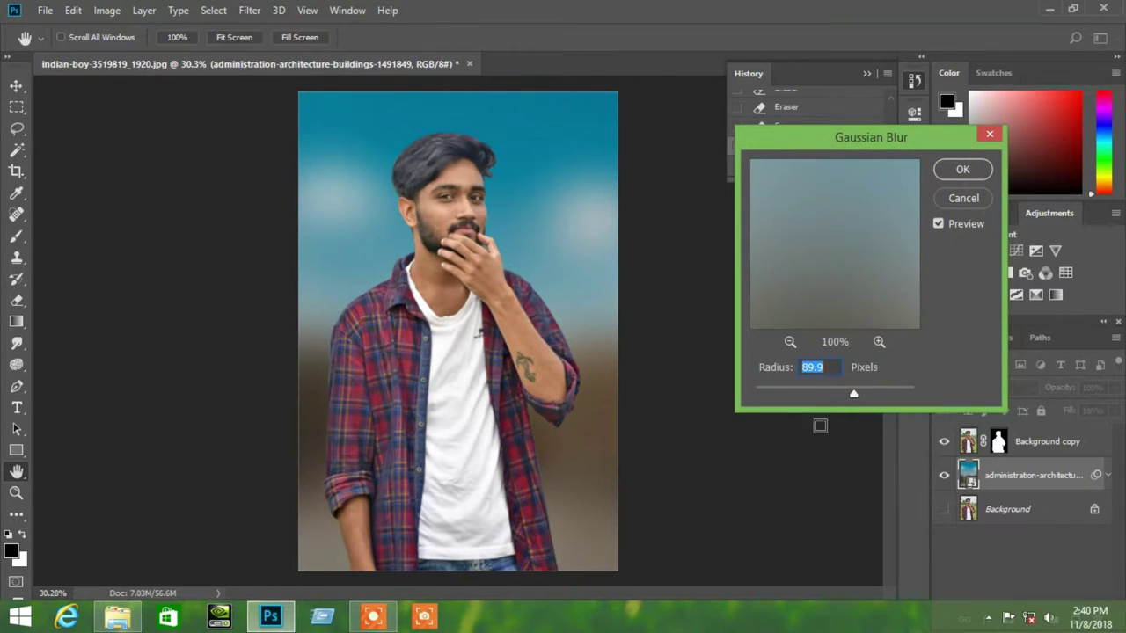
drag(800, 388, 819, 390)
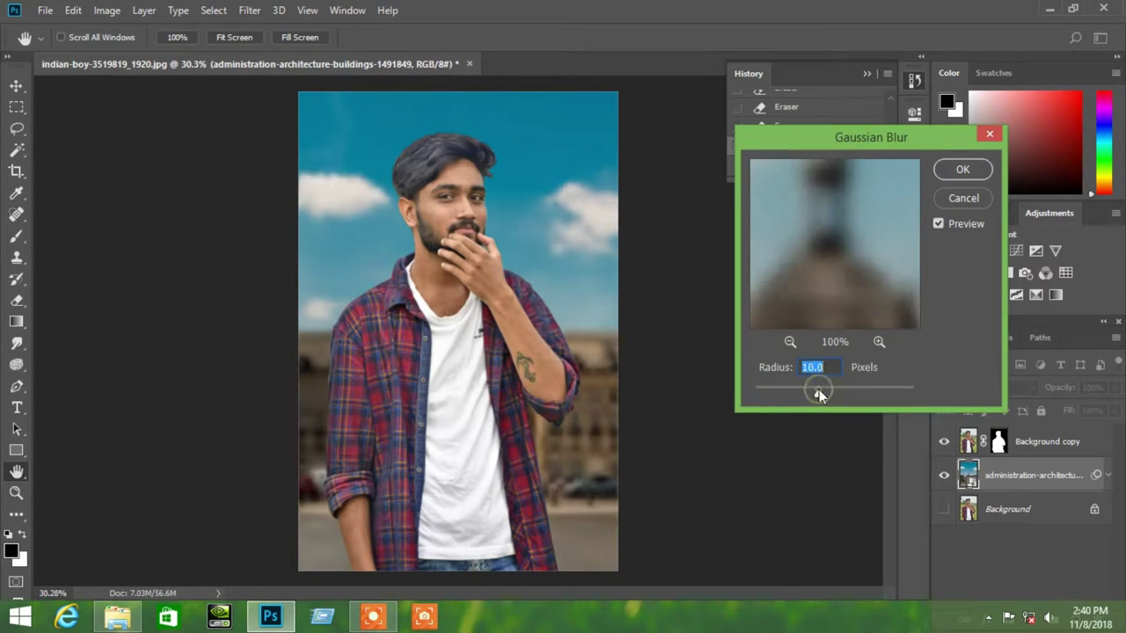
click(960, 171)
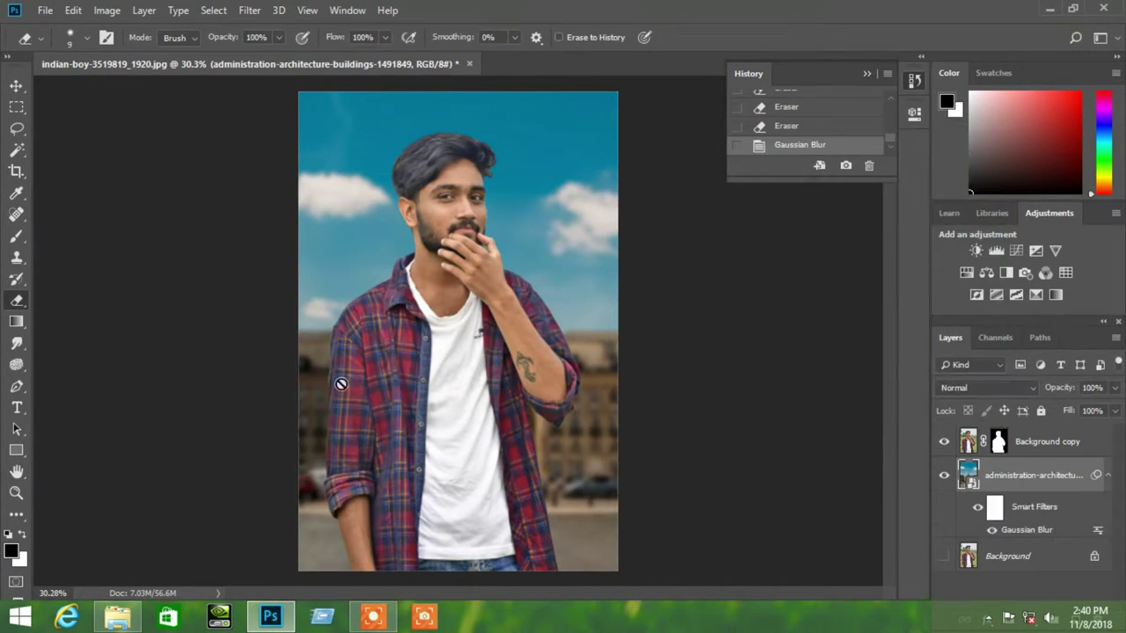
click(960, 442)
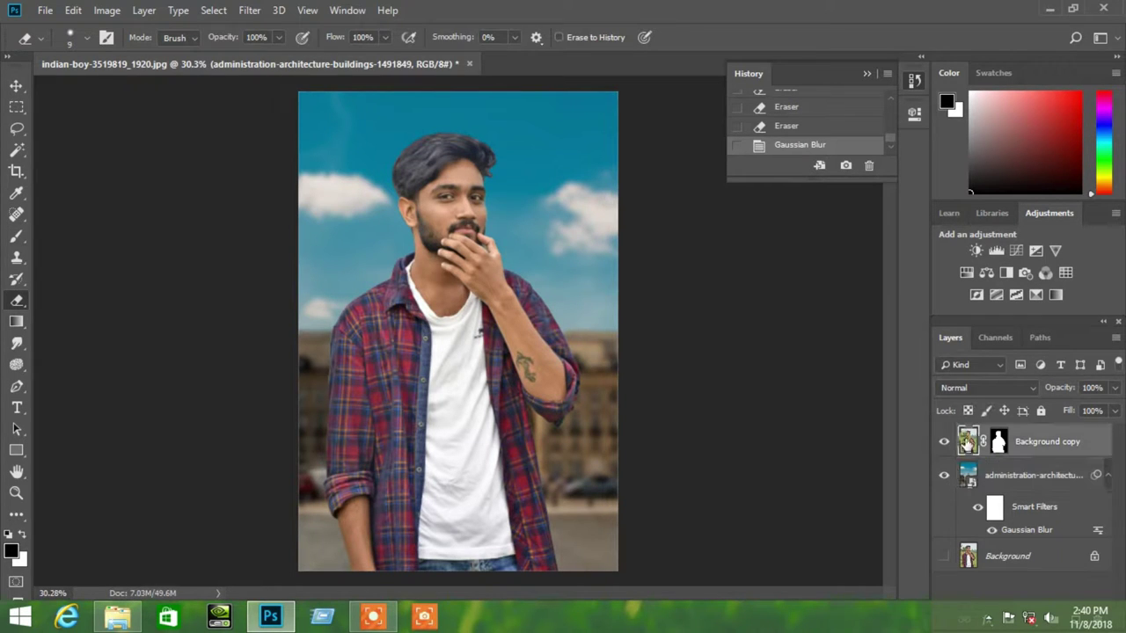
click(250, 10)
Step: In Camera Raw on Background copy, set Shadows +48, Whites +55, Vibrance +35, Clarity +43, Blacks -38
click(284, 108)
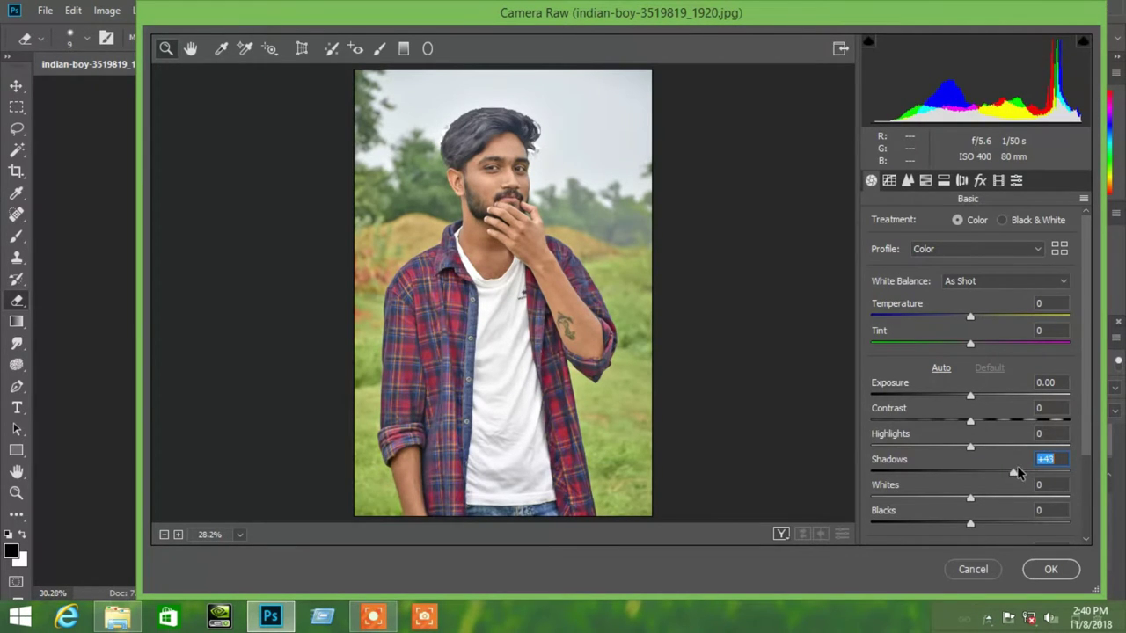
drag(1016, 473, 1029, 485)
drag(1025, 479, 1028, 500)
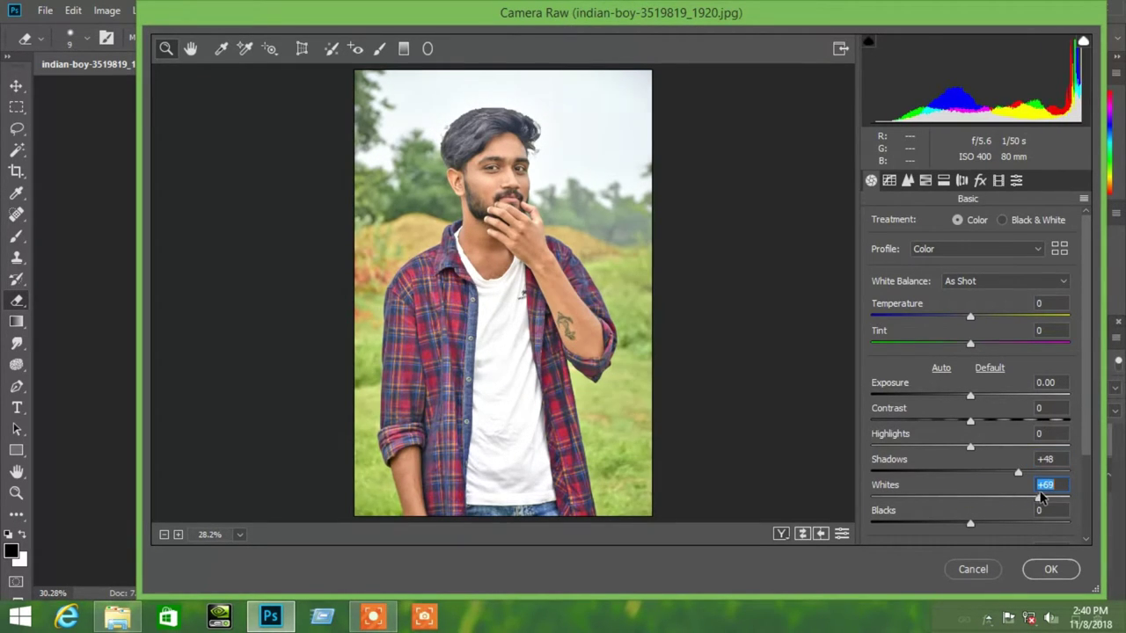
scroll(1020, 498, down, 3)
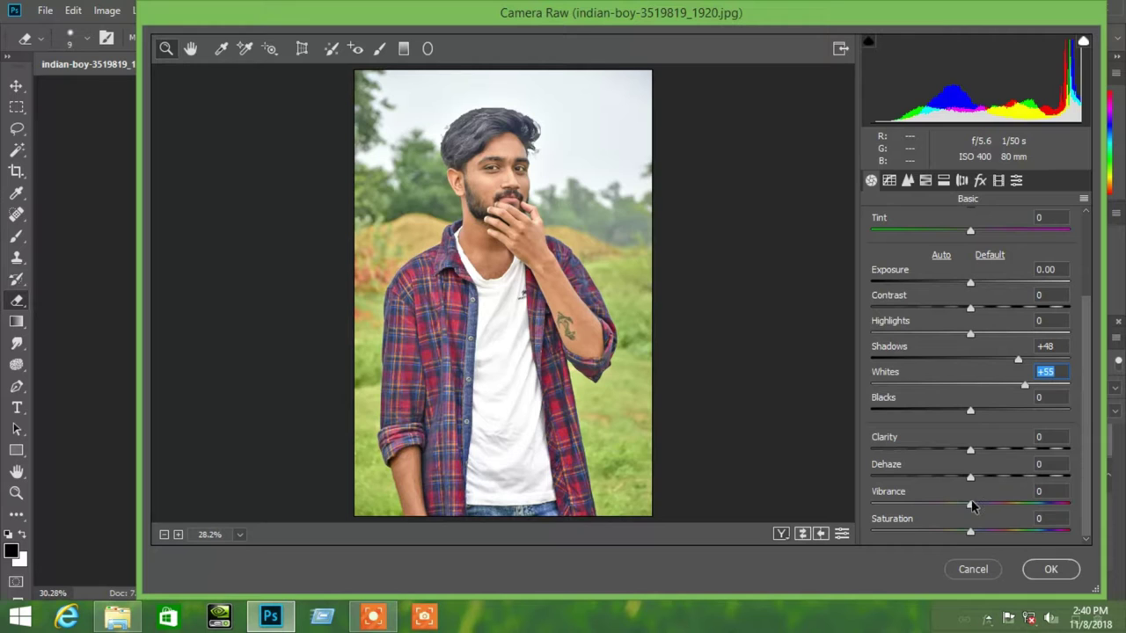
mouse_move(971, 504)
mouse_down()
mouse_move(1071, 515)
mouse_move(1004, 507)
mouse_up()
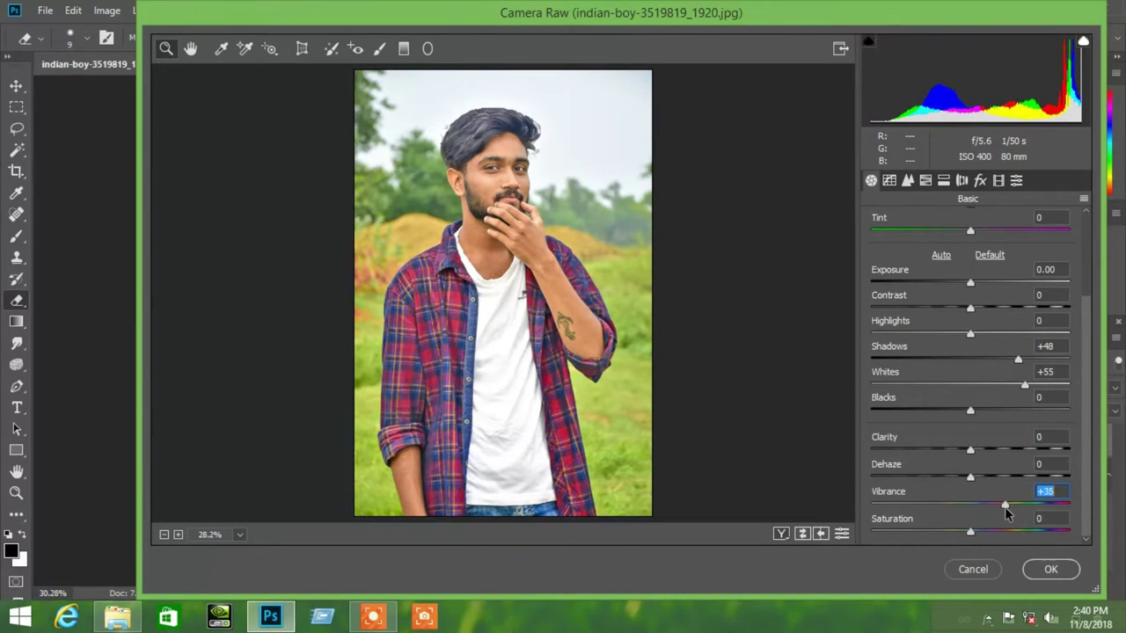
drag(970, 451, 1013, 450)
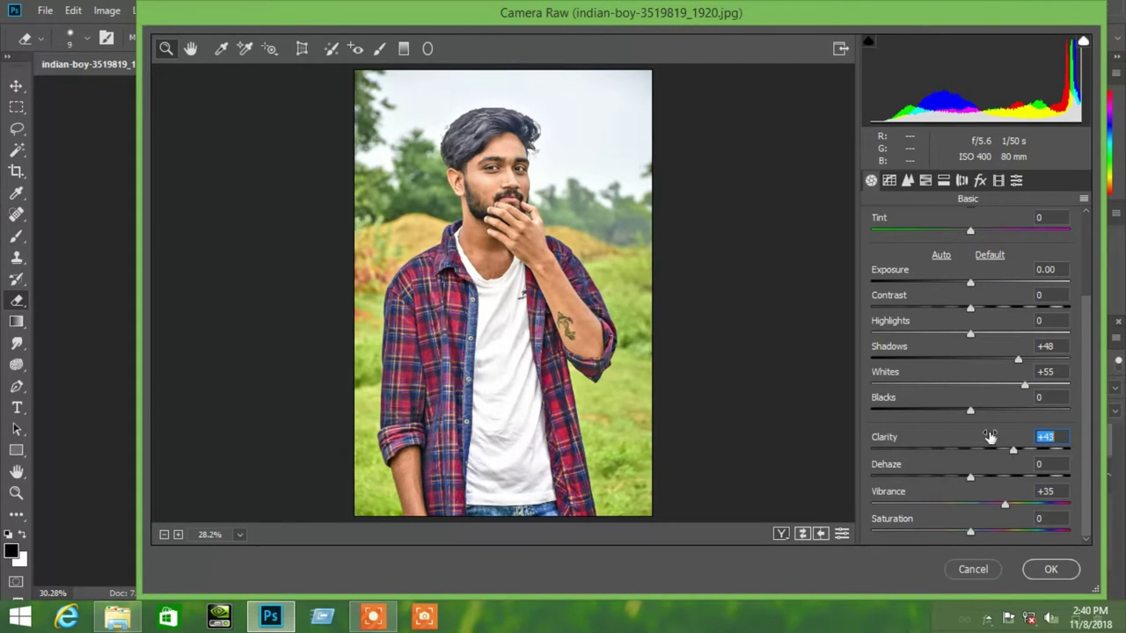
mouse_move(970, 410)
mouse_down()
mouse_move(915, 416)
mouse_move(935, 415)
mouse_up()
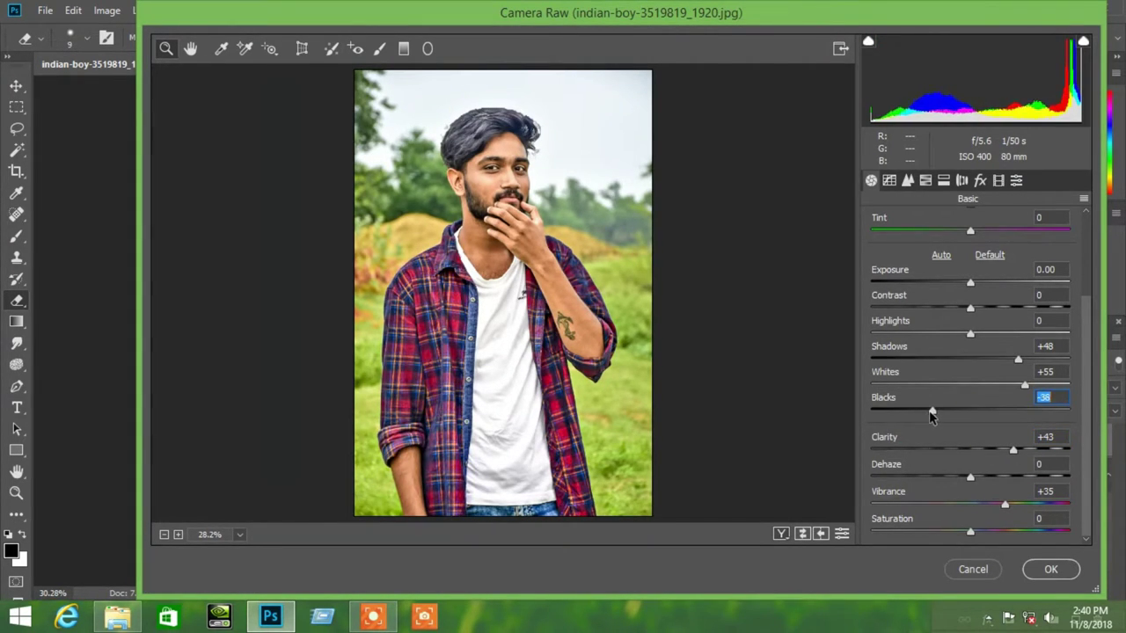
scroll(953, 362, up, 3)
Step: Set Camera Raw sharpening Amount 31, Luminance noise reduction 19, and Oranges luminance +33
click(907, 181)
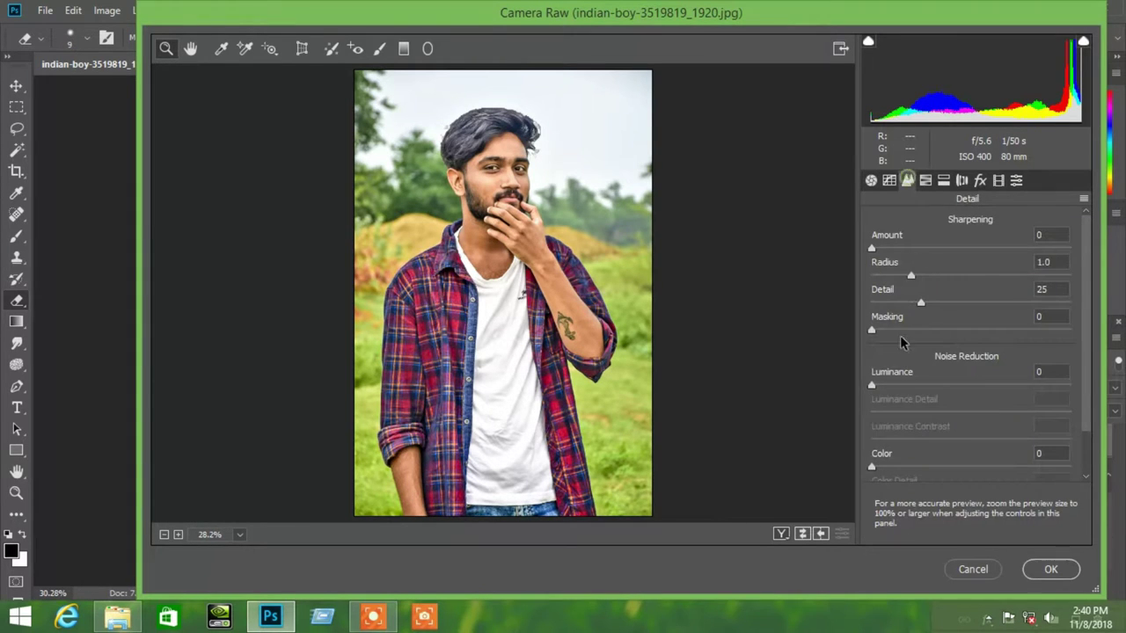
click(909, 386)
drag(906, 247, 914, 247)
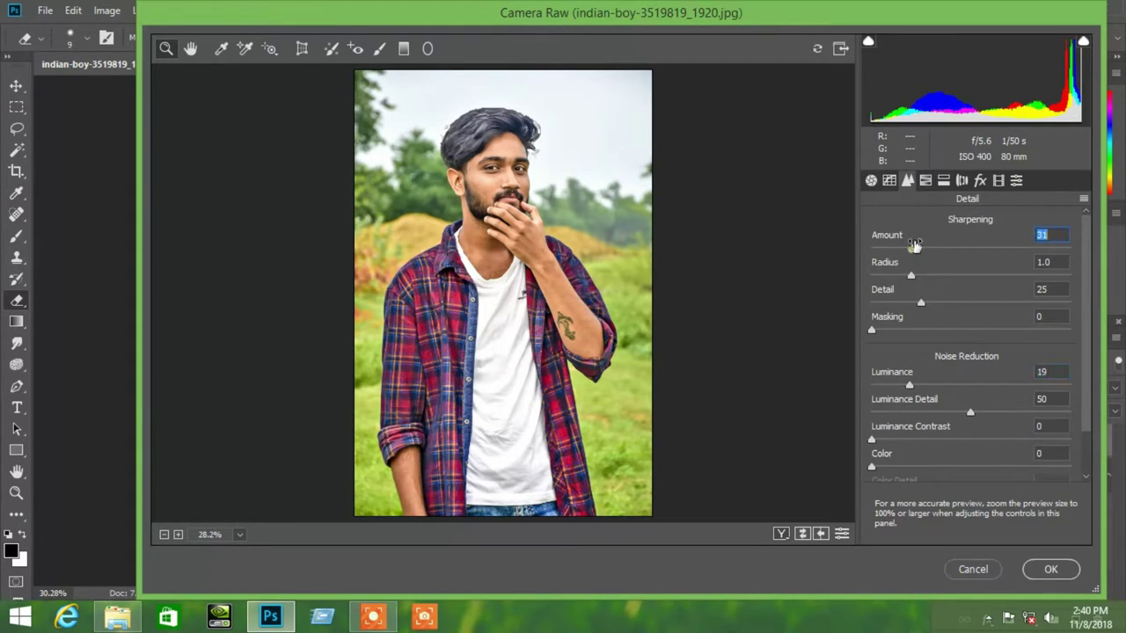
click(925, 180)
mouse_move(1007, 307)
mouse_down()
mouse_move(1061, 307)
mouse_move(1007, 312)
mouse_up()
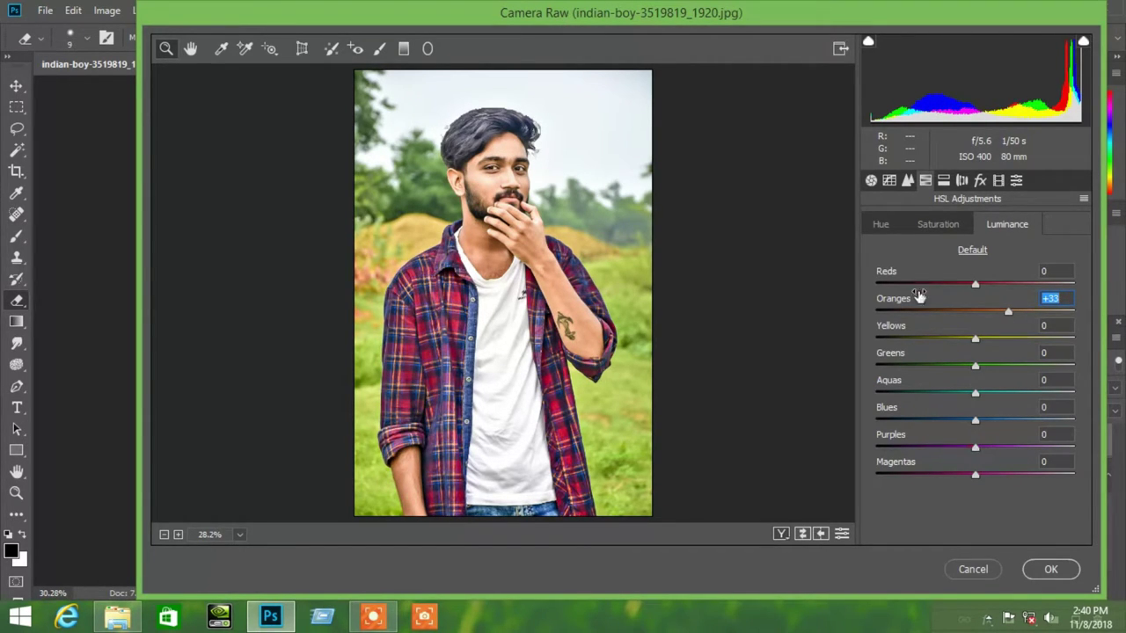
Step: Raise Purples saturation to +100 and Blues to +80, and shift Blues hue to -8
click(935, 224)
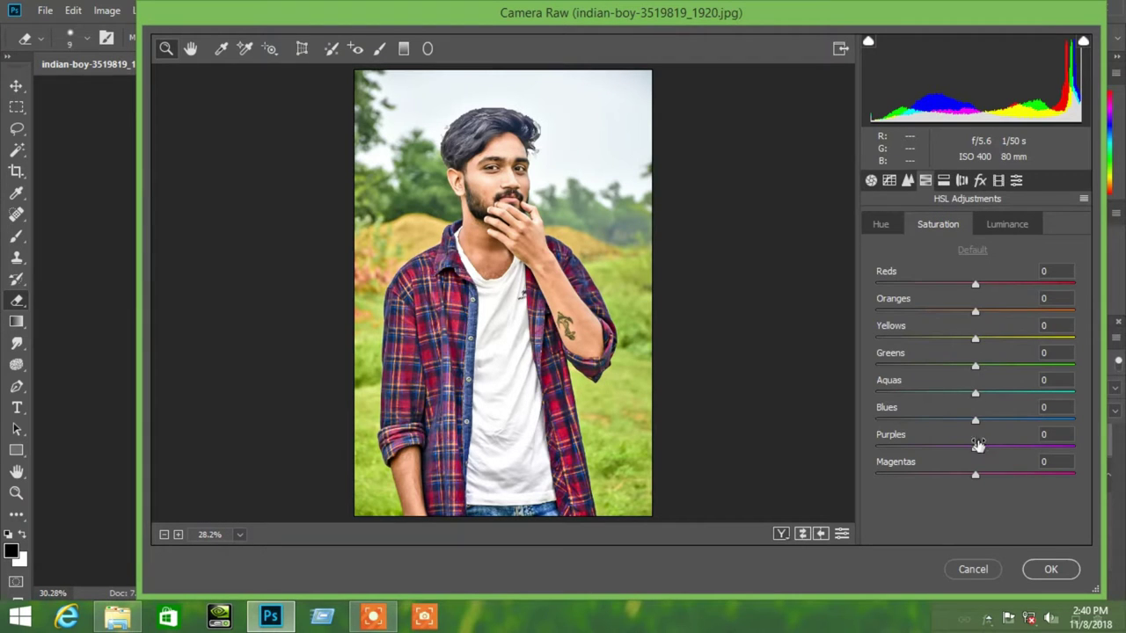
drag(982, 439, 1101, 441)
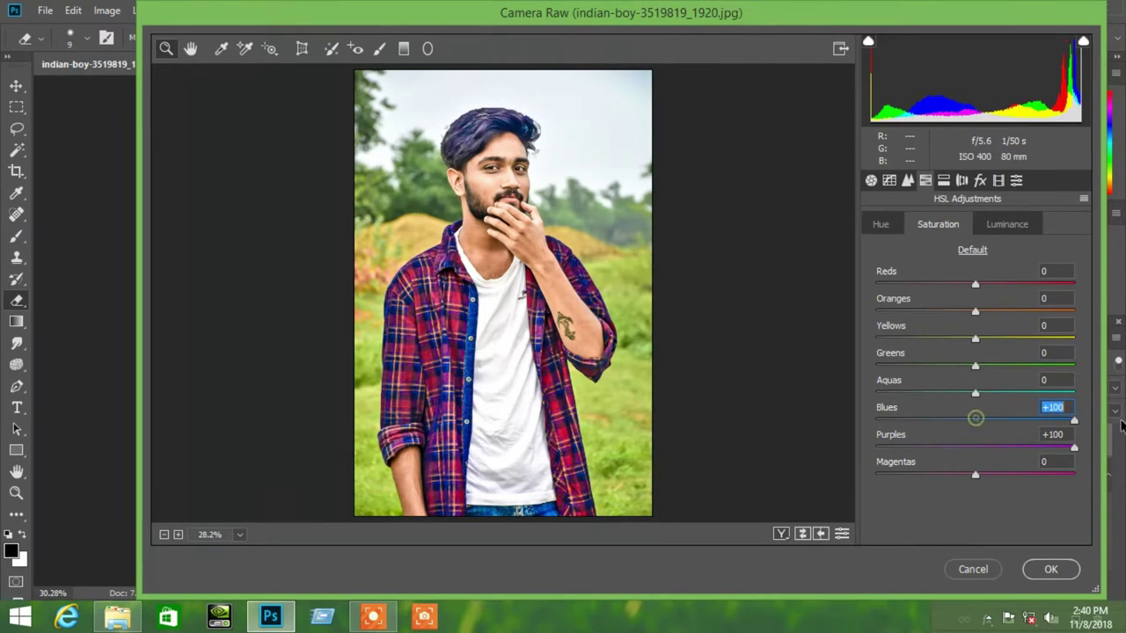
drag(975, 420, 745, 435)
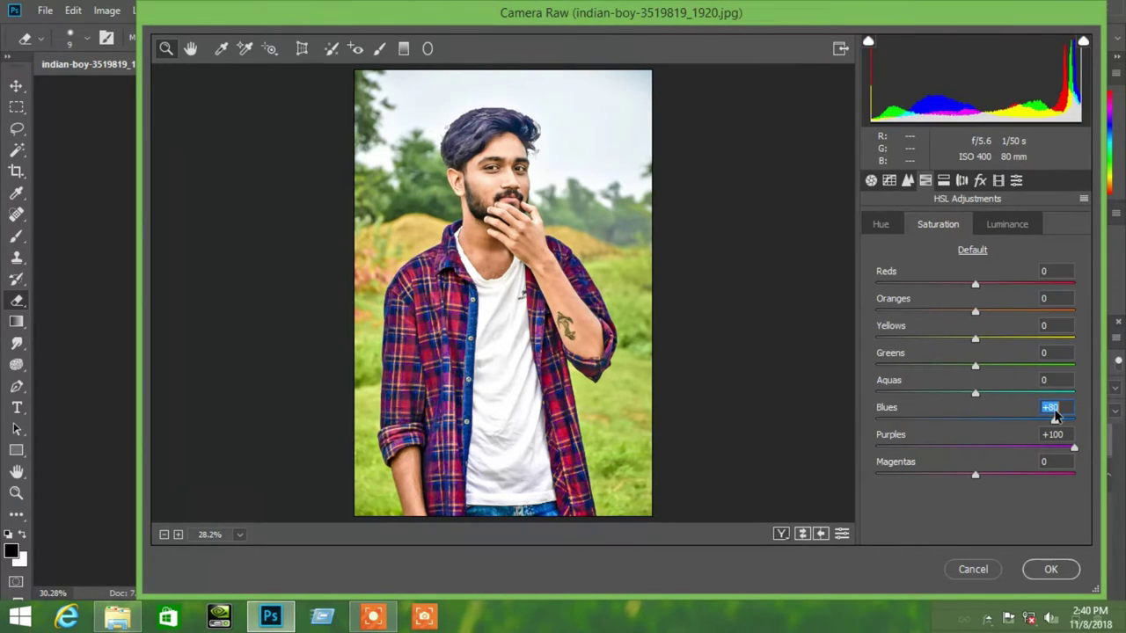
click(881, 224)
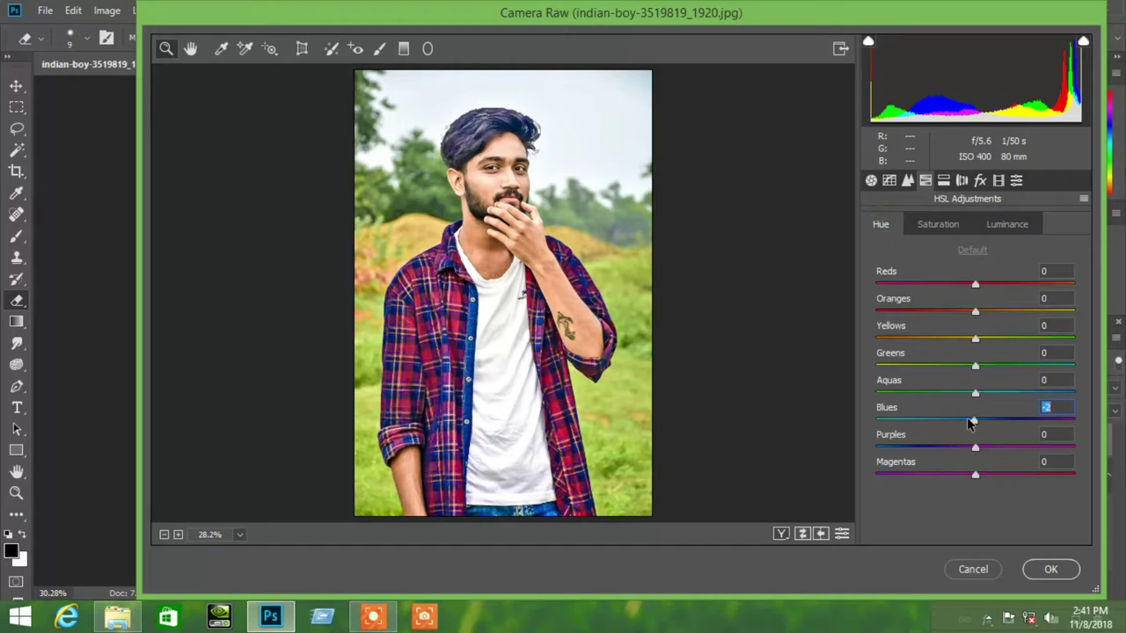
drag(975, 420, 840, 433)
mouse_move(1018, 428)
mouse_down()
mouse_move(957, 422)
mouse_move(966, 416)
mouse_up()
Step: Apply the Camera Raw grading and add a Contrast 100 Brightness/Contrast layer above the city background
click(1038, 572)
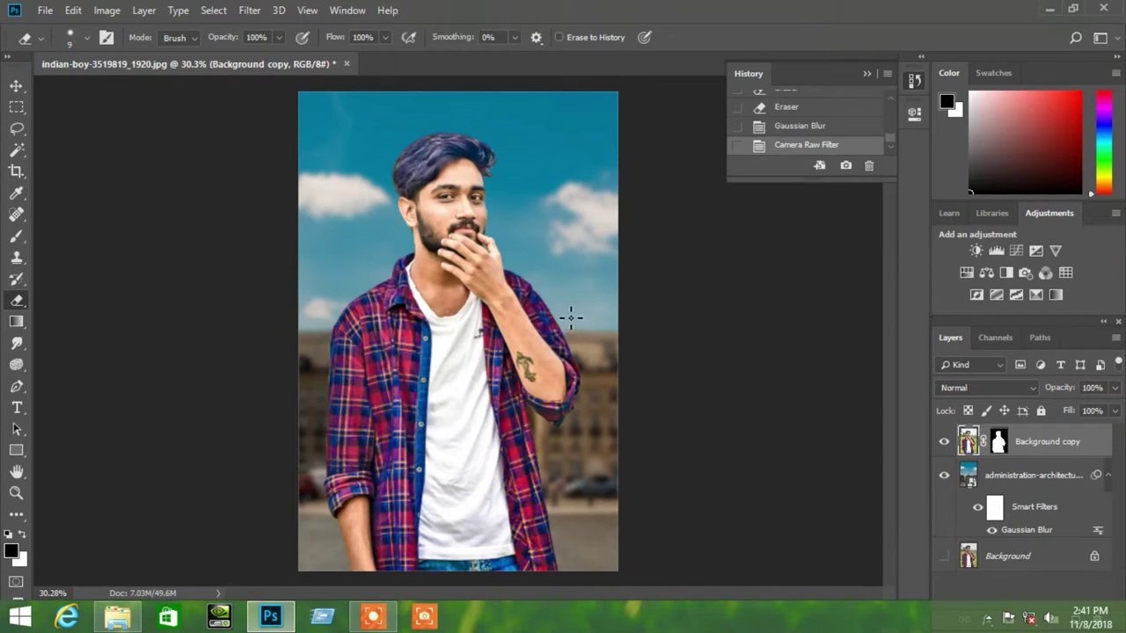
click(972, 475)
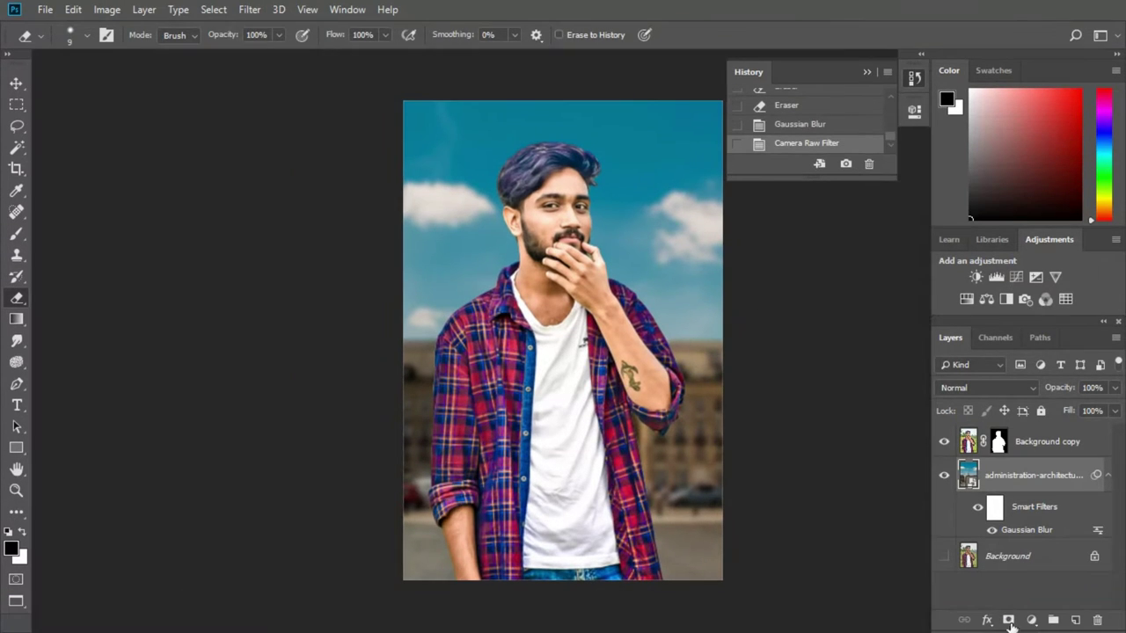
click(1032, 621)
click(1017, 381)
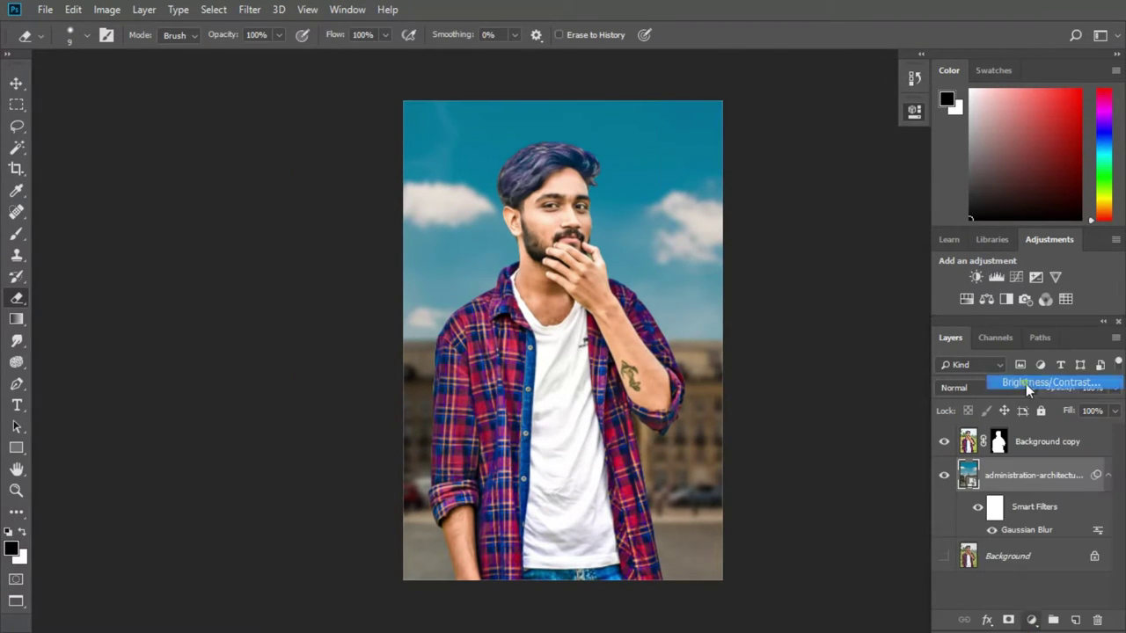
mouse_move(773, 233)
mouse_down()
mouse_move(885, 240)
mouse_move(758, 244)
mouse_move(966, 249)
mouse_up()
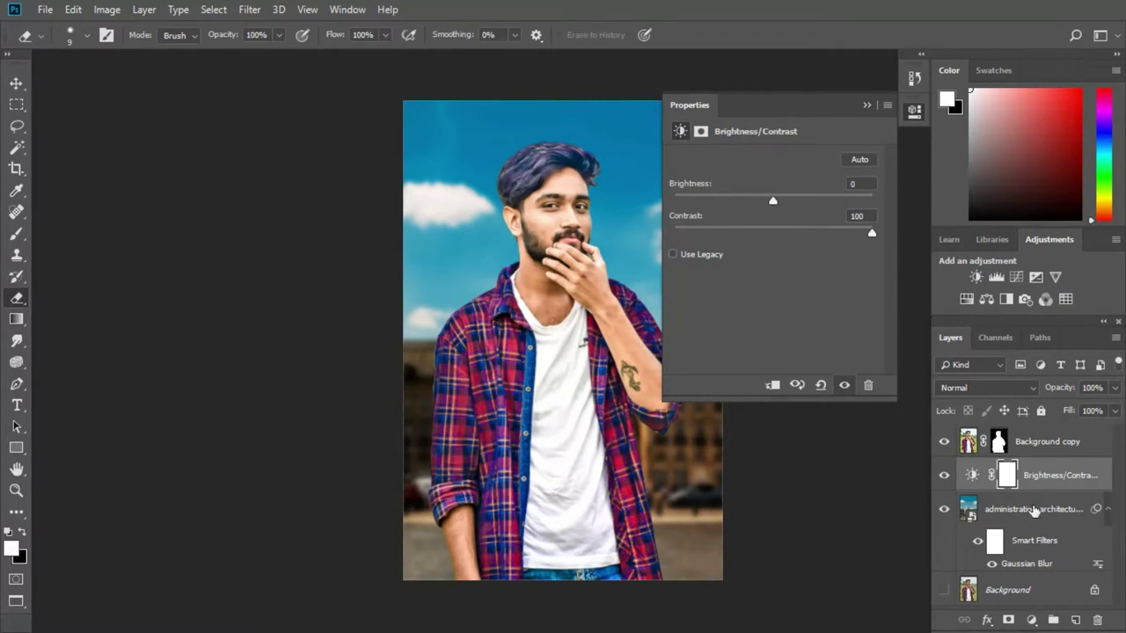
click(968, 443)
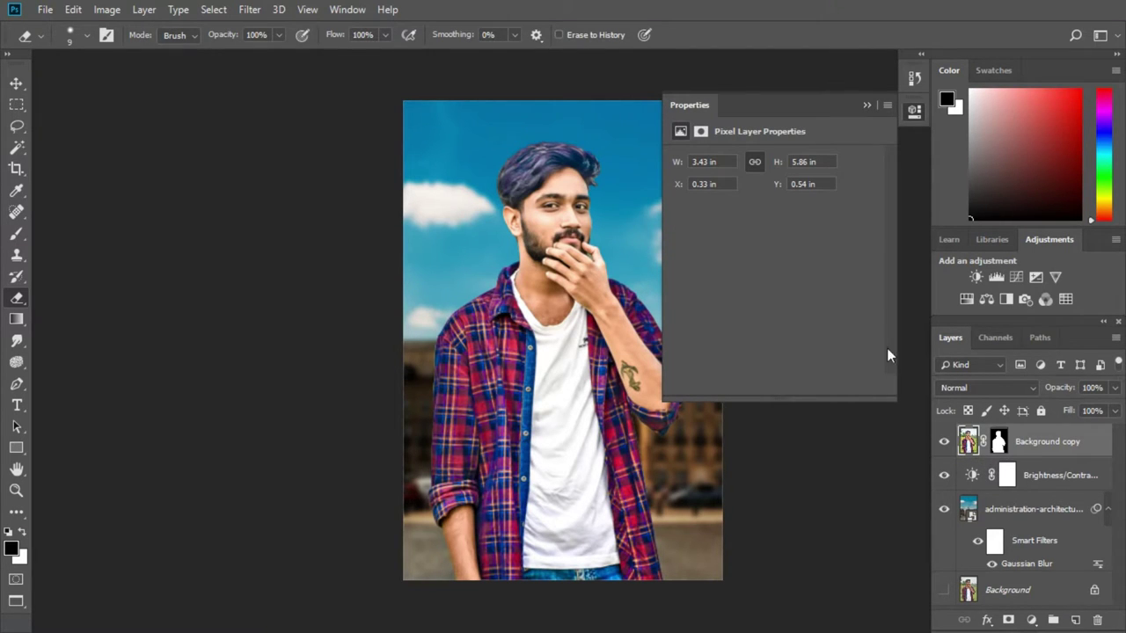
click(866, 104)
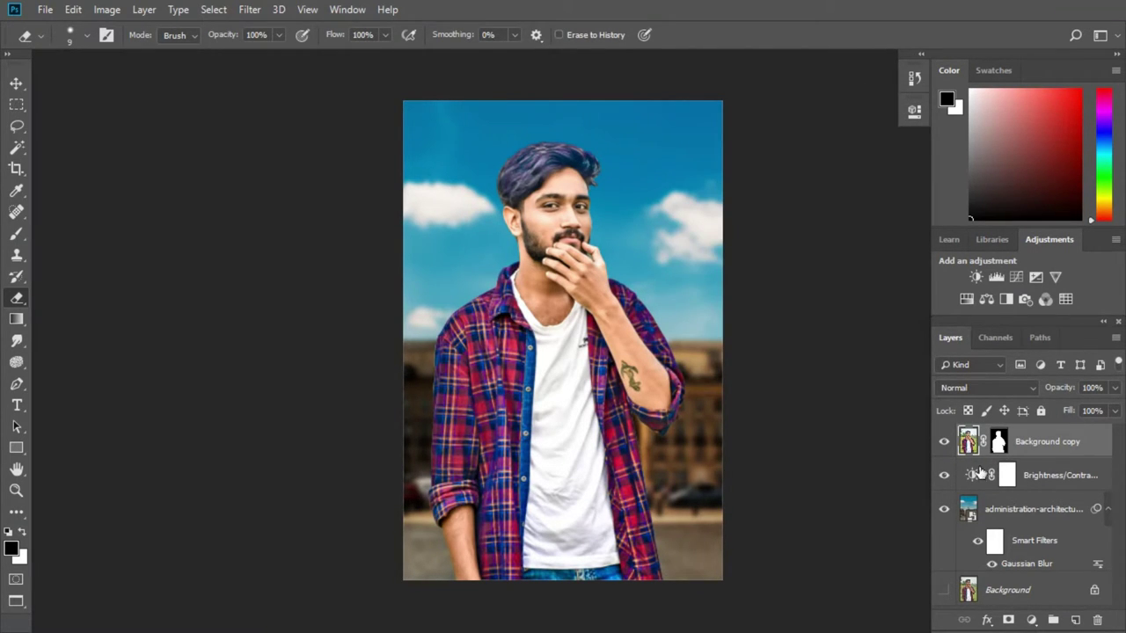
Step: Add a Gradient Fill layer with Radial style and Reverse ticked for an edge vignette
click(1031, 619)
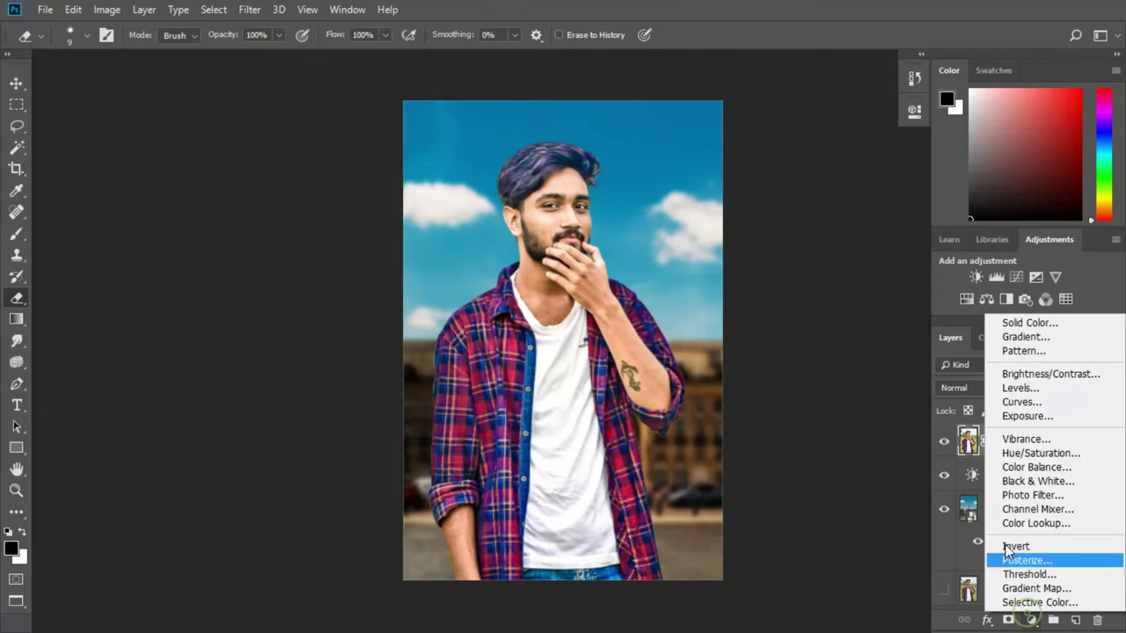
click(1025, 337)
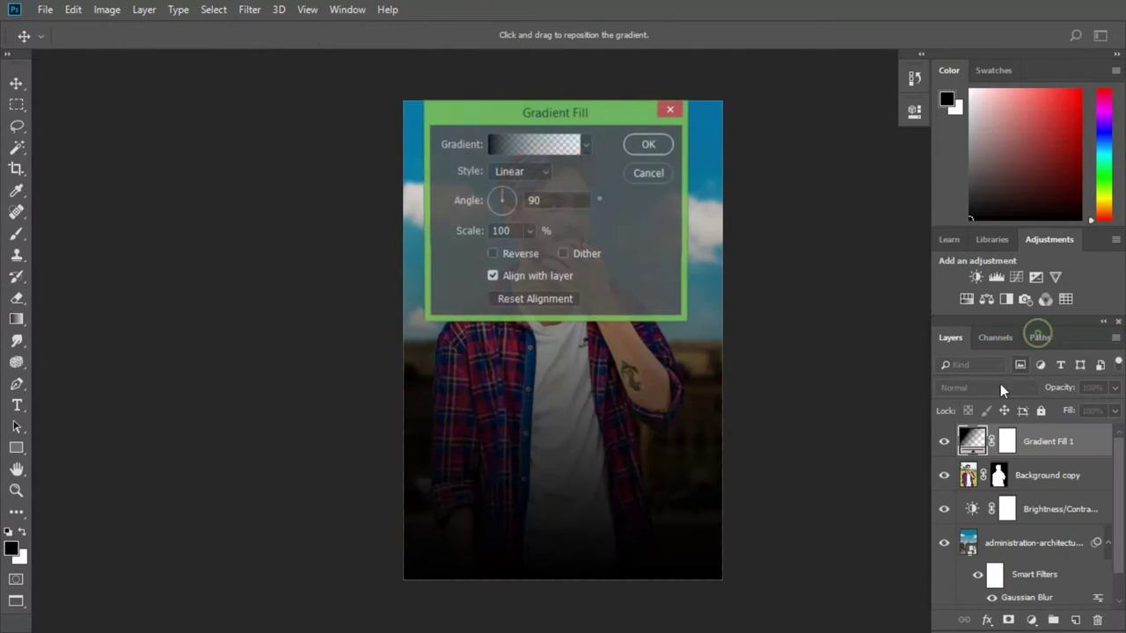
drag(579, 119, 830, 174)
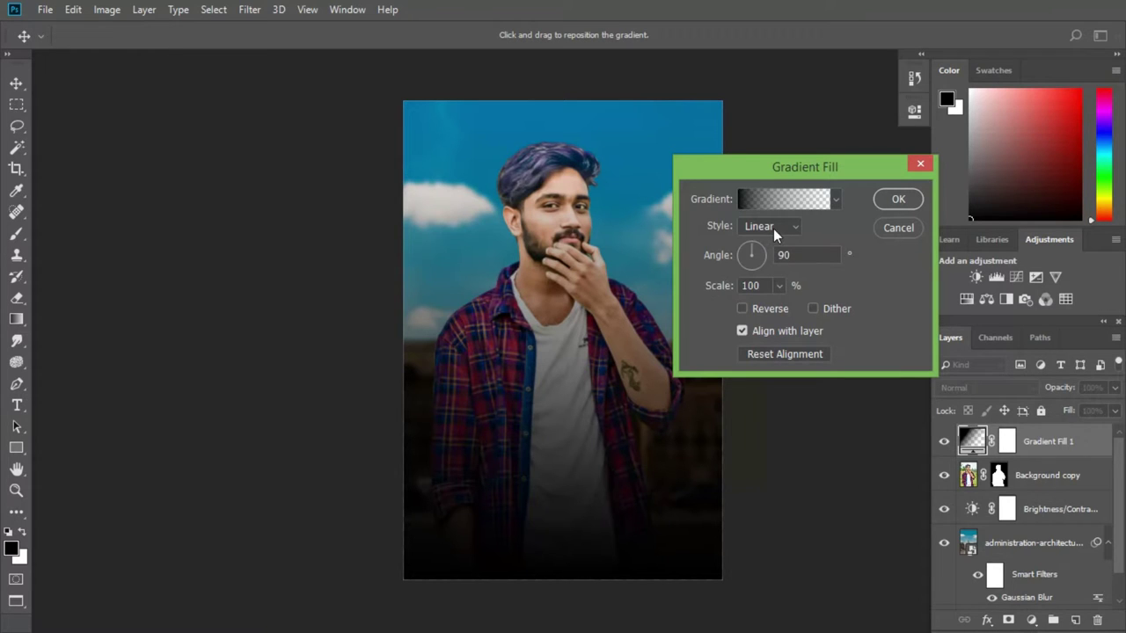
click(794, 234)
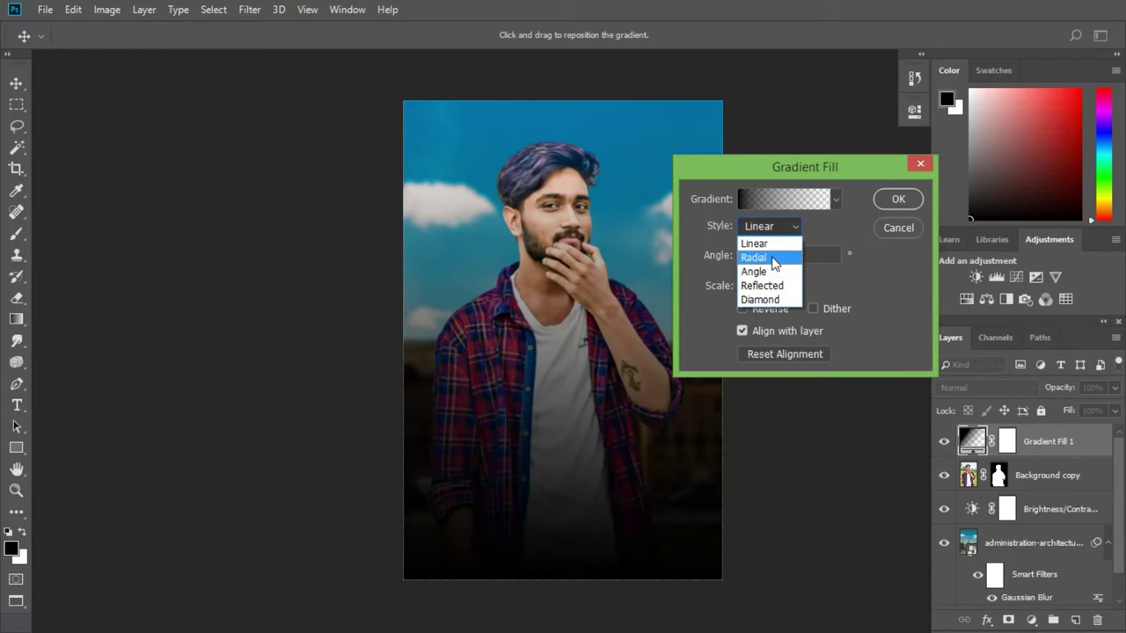
click(774, 257)
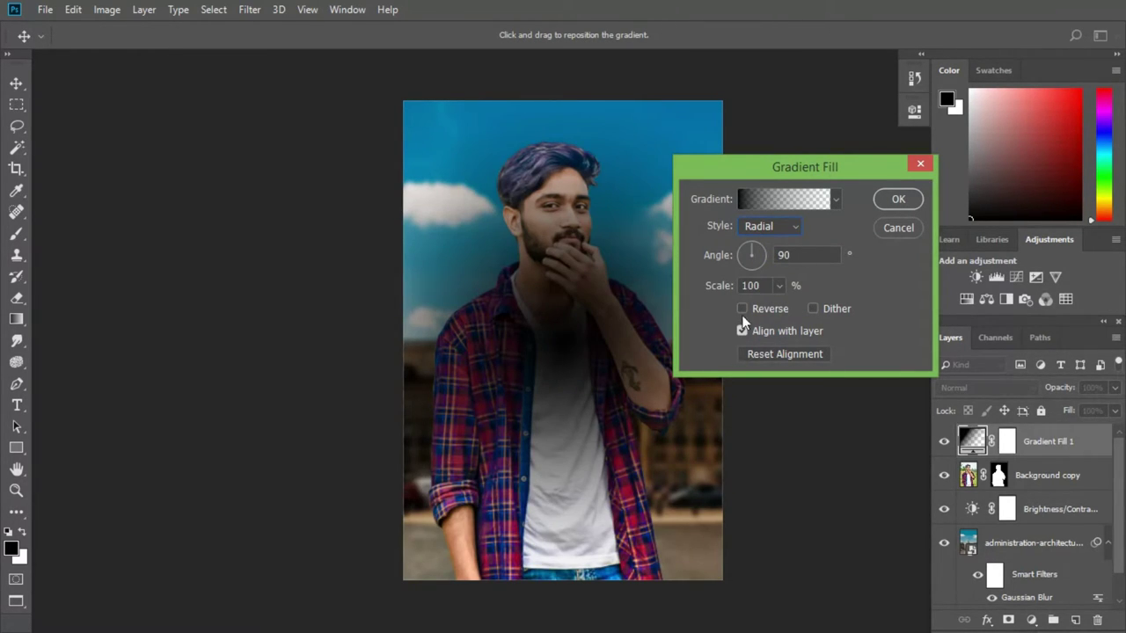
click(742, 310)
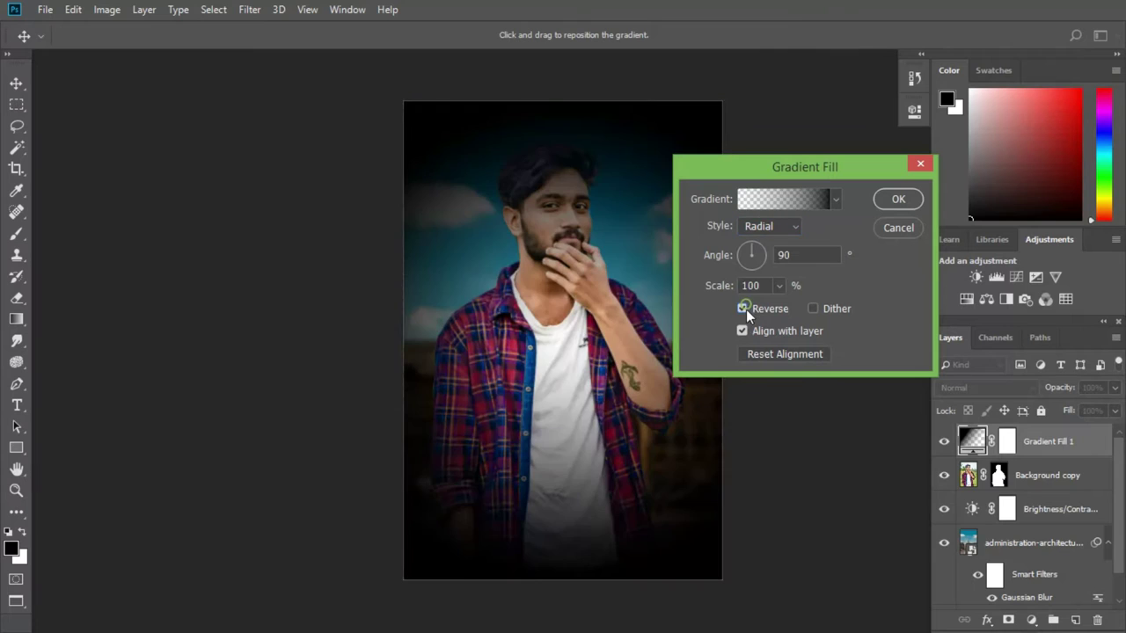
Step: Try gradient angles 60, 40 and 180, then settle on a 90° angle
double_click(800, 255)
text(60)
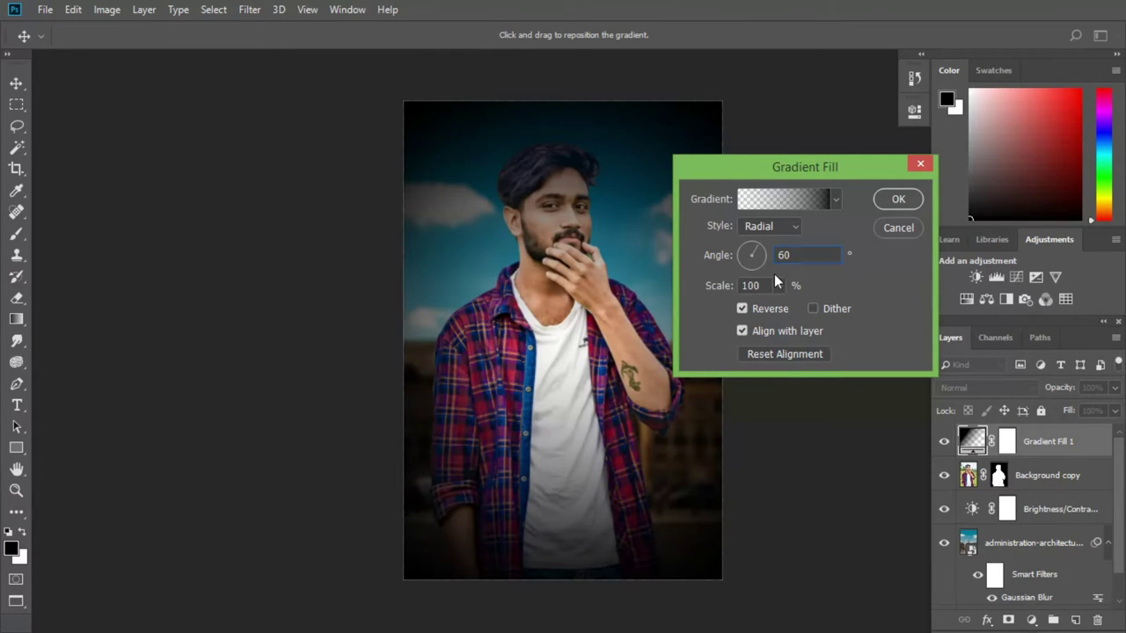
double_click(785, 255)
key(BackSpace)
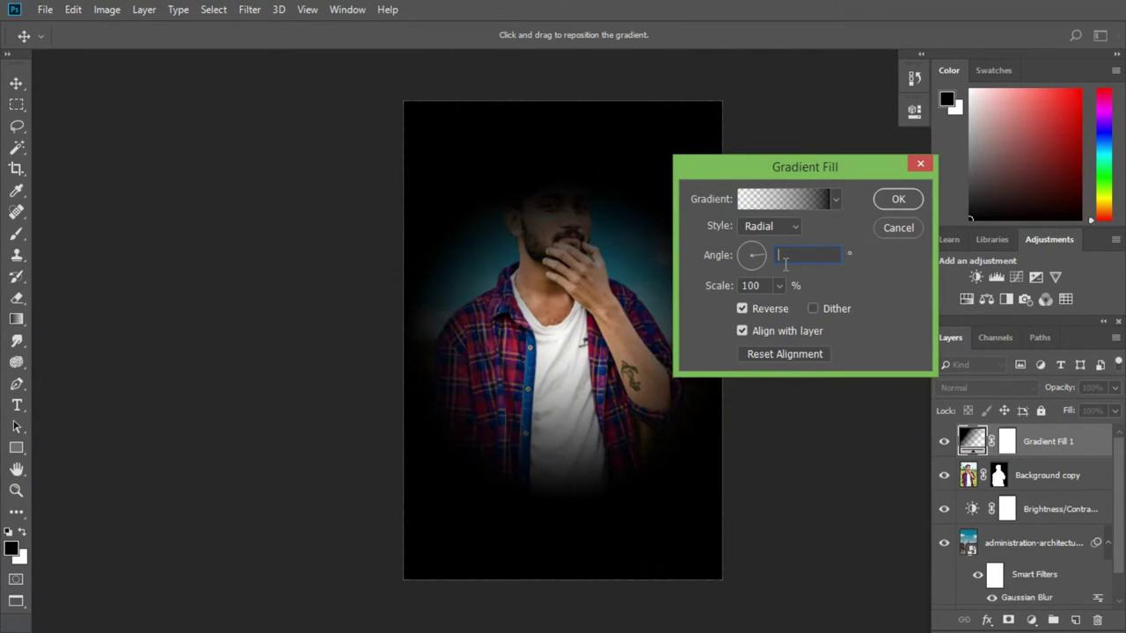
text(40)
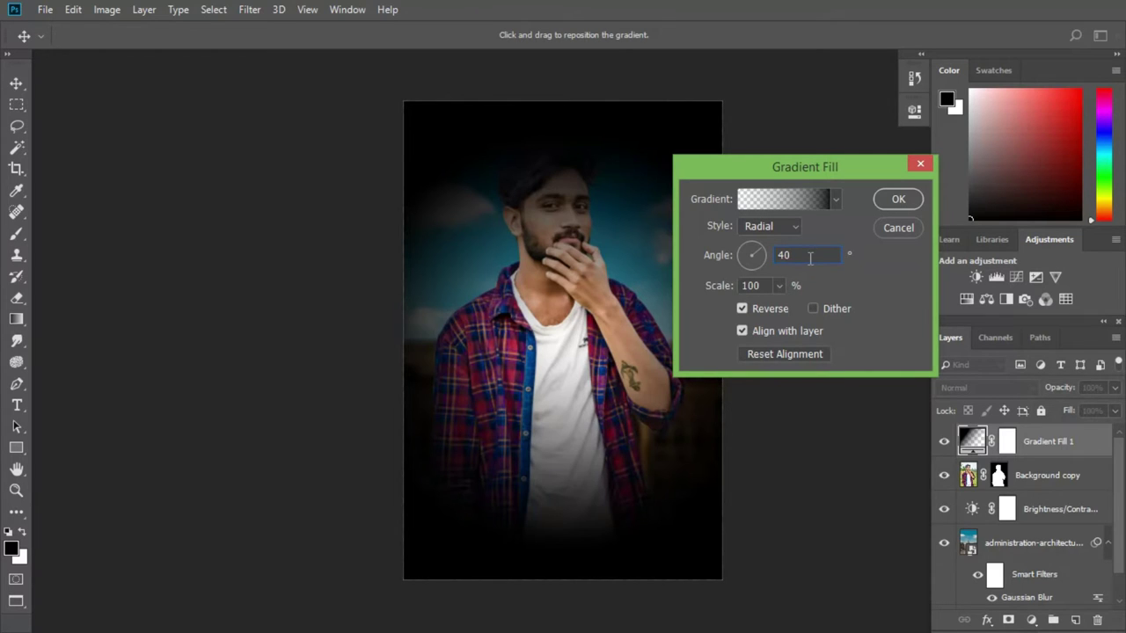
double_click(802, 258)
key(BackSpace)
text(2)
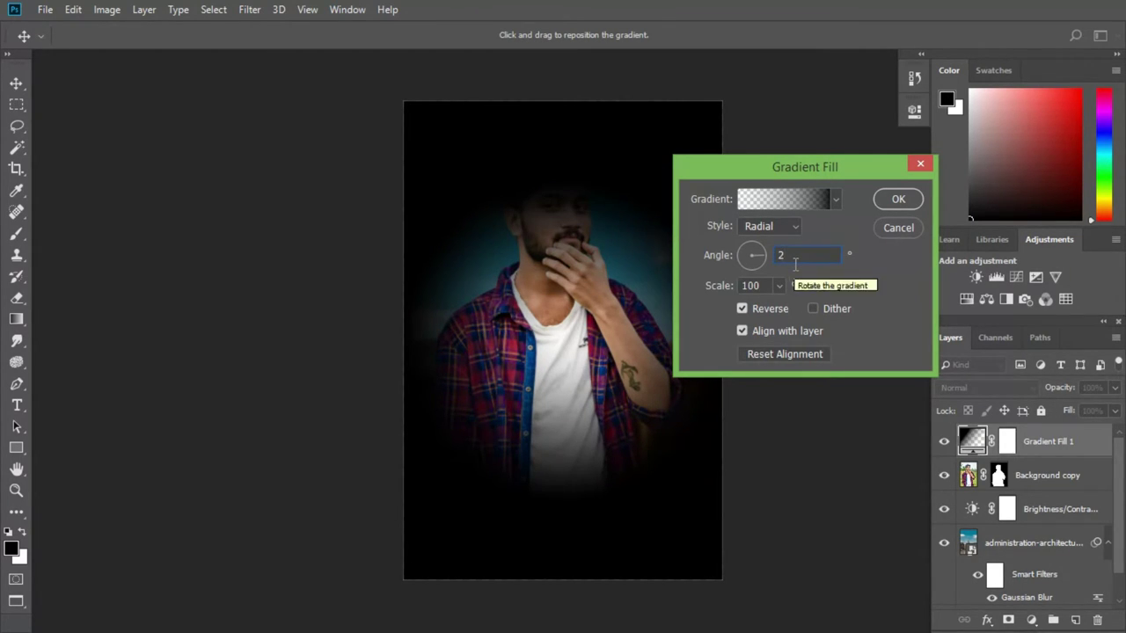
key(BackSpace)
text(1)
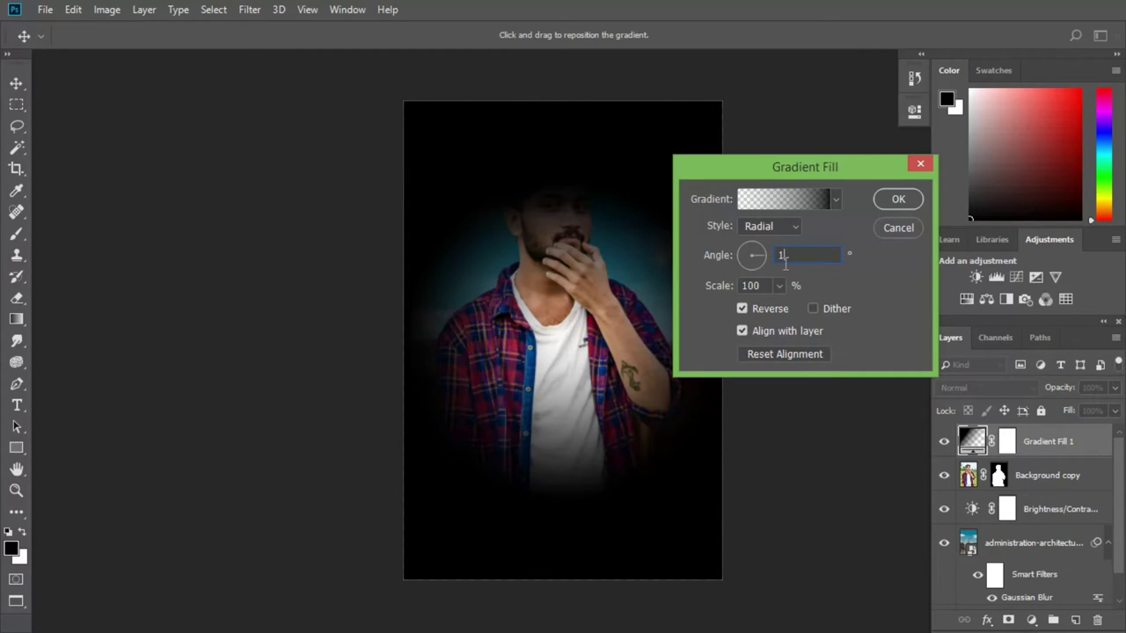
text(80)
double_click(800, 264)
key(BackSpace)
text(90)
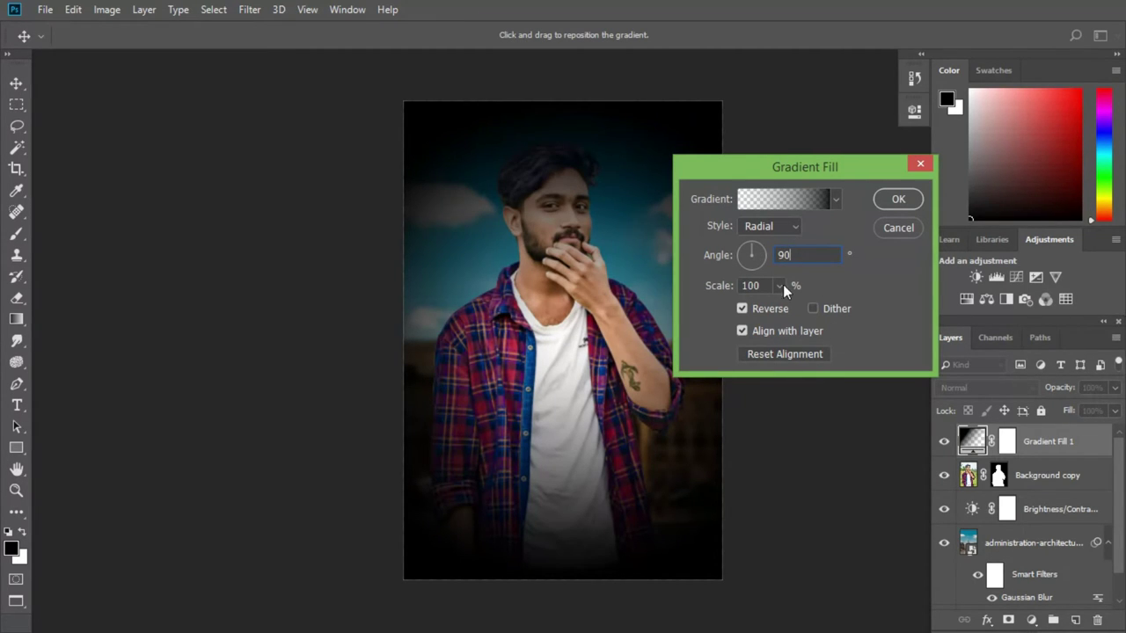
Step: Set the gradient scale to 275% and confirm the Gradient Fill
click(779, 287)
drag(785, 307, 794, 302)
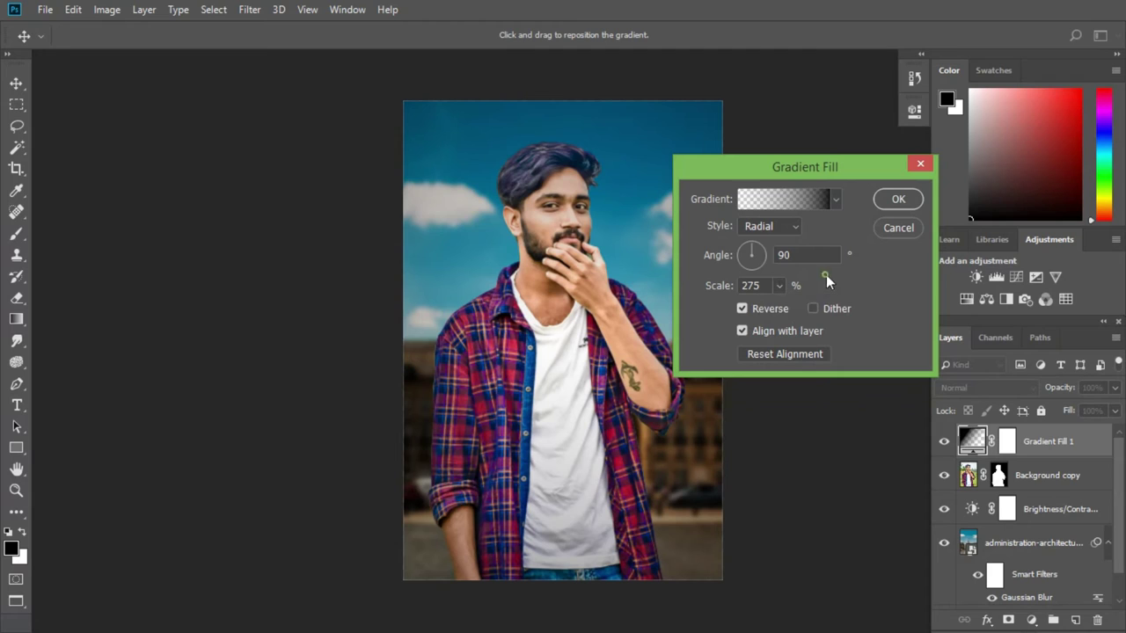
click(891, 201)
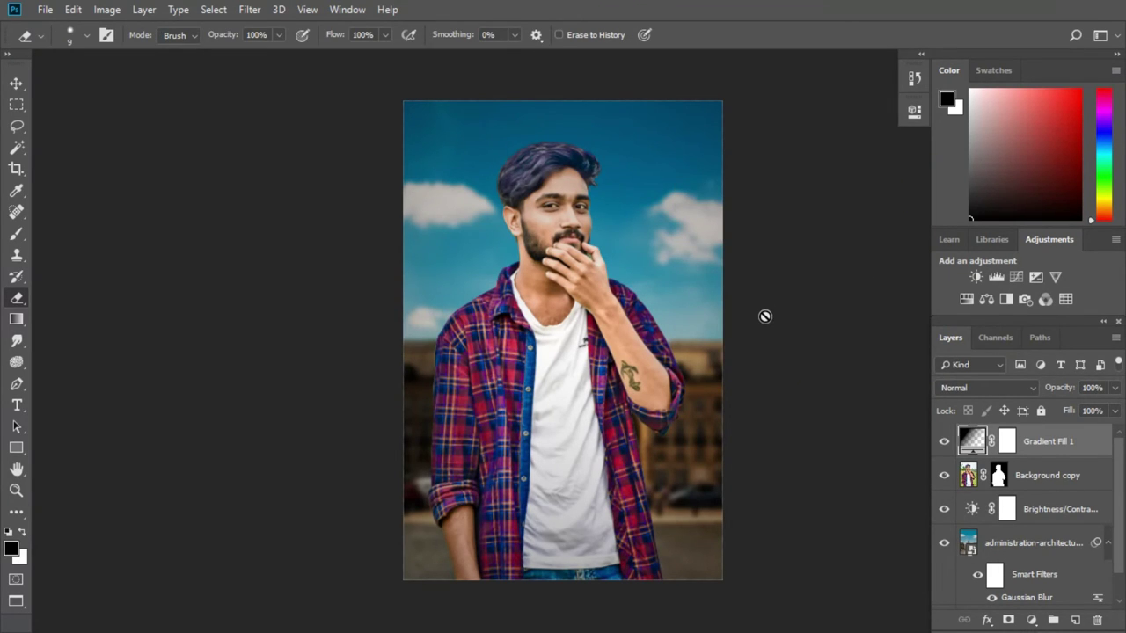